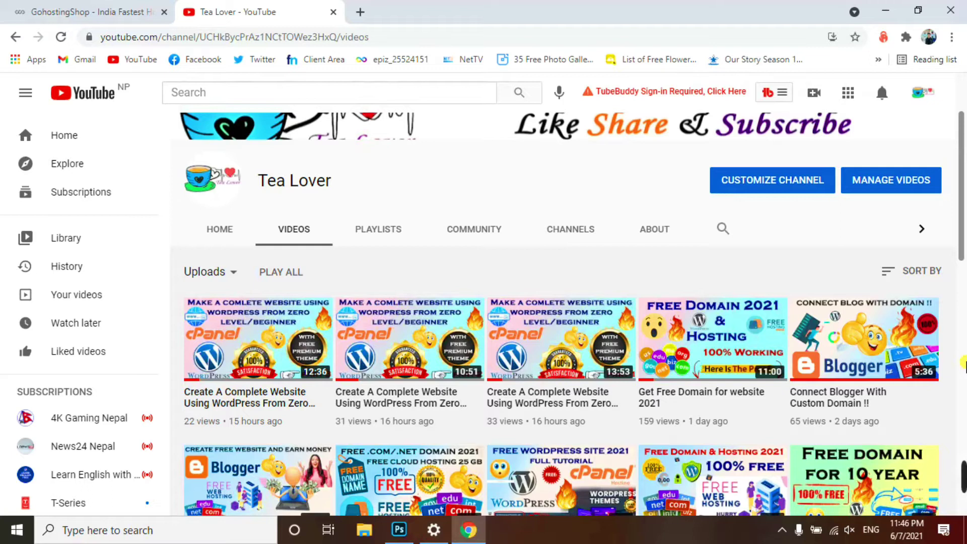
right_click(964, 363)
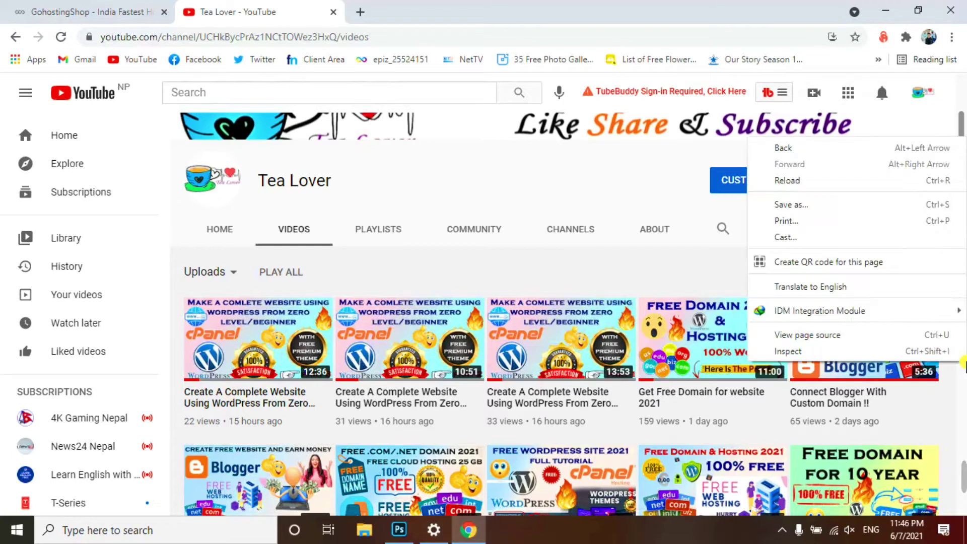
left_click(91, 11)
left_click(179, 35)
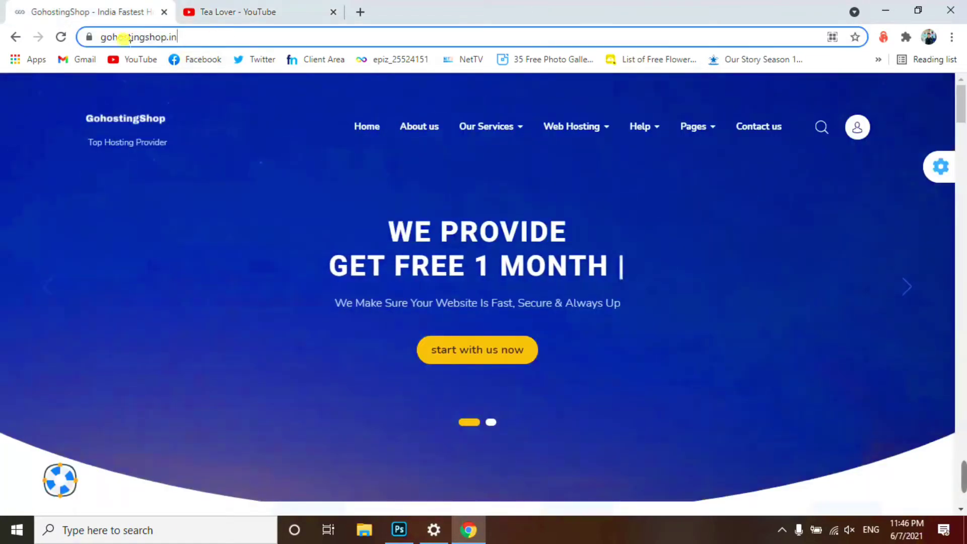
left_click(209, 38)
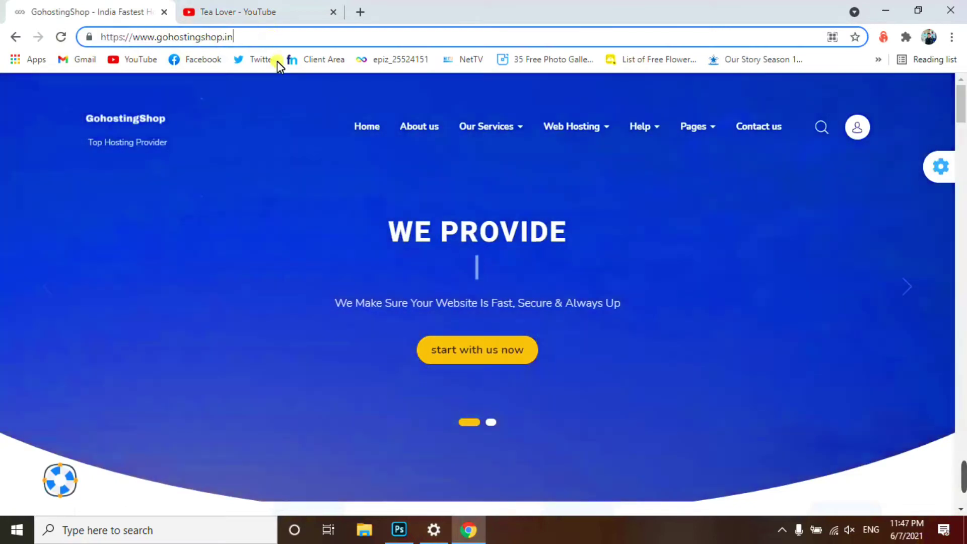
left_click(693, 276)
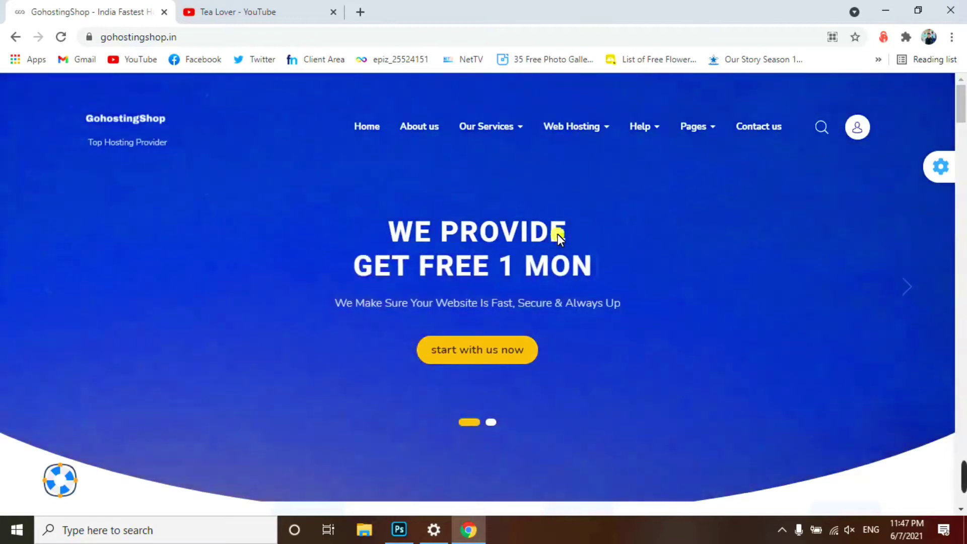
- Examine the prices and features of the Startup, Growbig and Gogeek plans on the home page, highlighting the Startup plan's monthly price
scroll(760, 348, "down", 10)
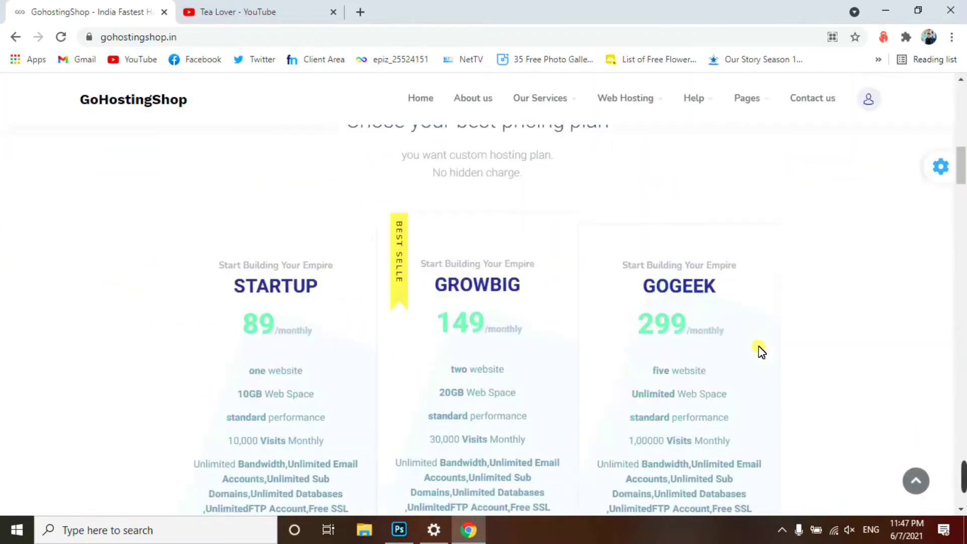
scroll(761, 351, "down", 4)
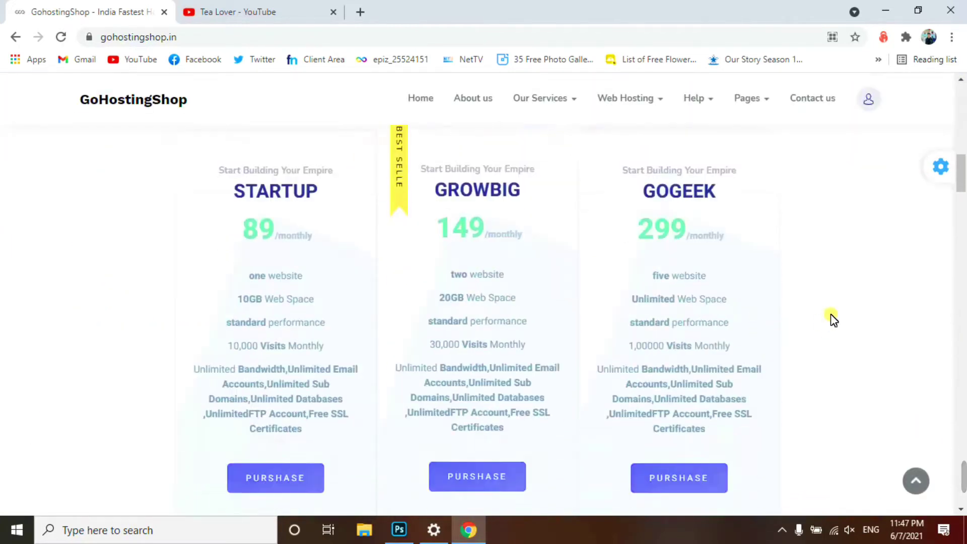
scroll(827, 334, "up", 2)
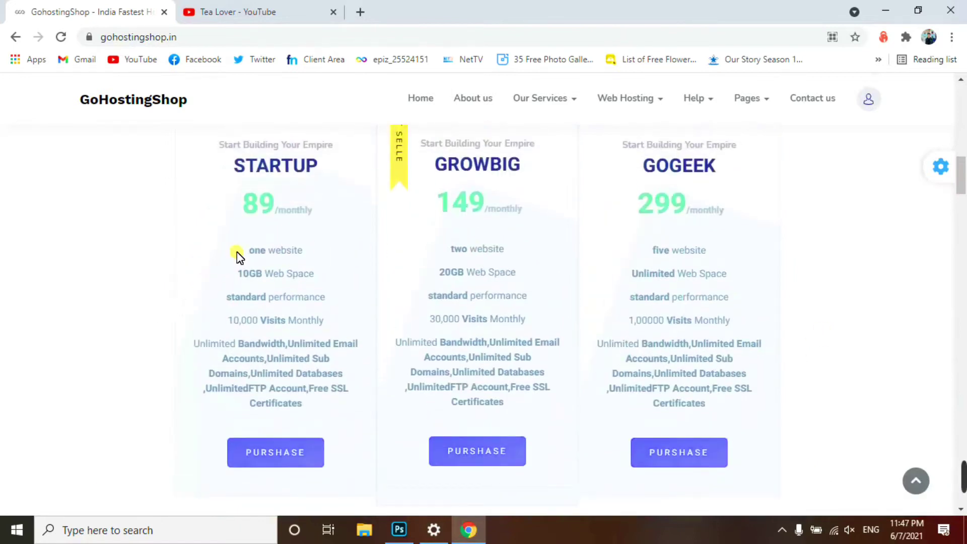
left_click_drag(237, 252, 321, 261)
left_click_drag(239, 218, 333, 221)
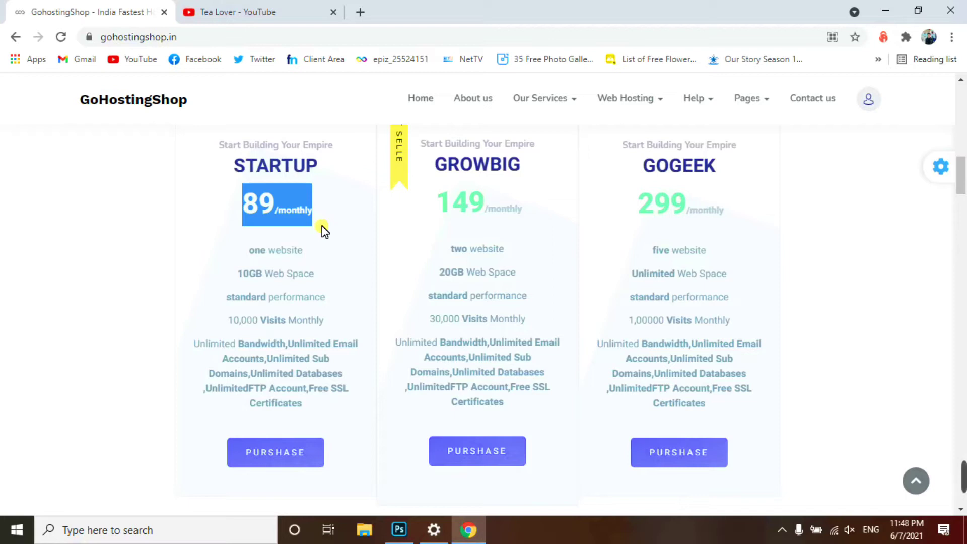
left_click(120, 309)
scroll(119, 308, "up", 2)
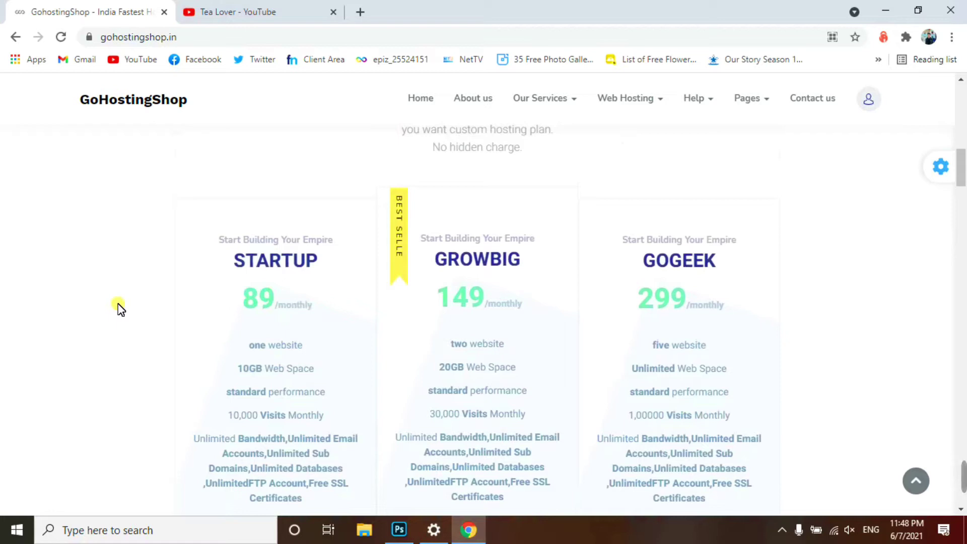
scroll(257, 272, "up", 10)
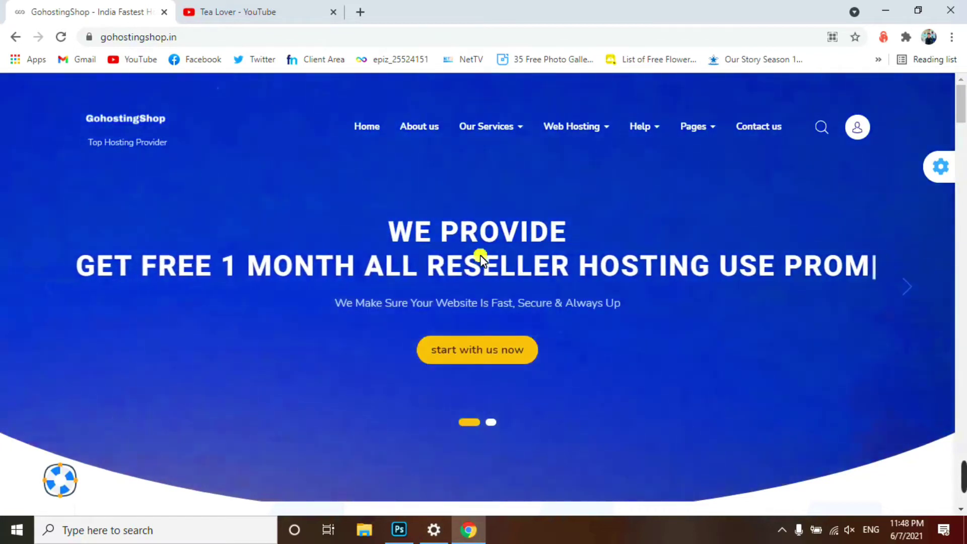
- Open the site's reseller hosting page
left_click(501, 136)
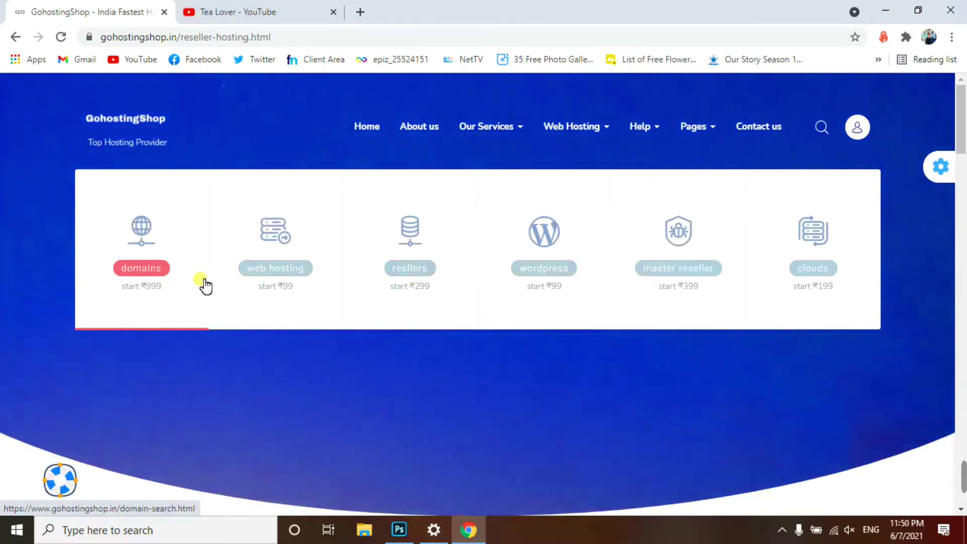
left_click(702, 127)
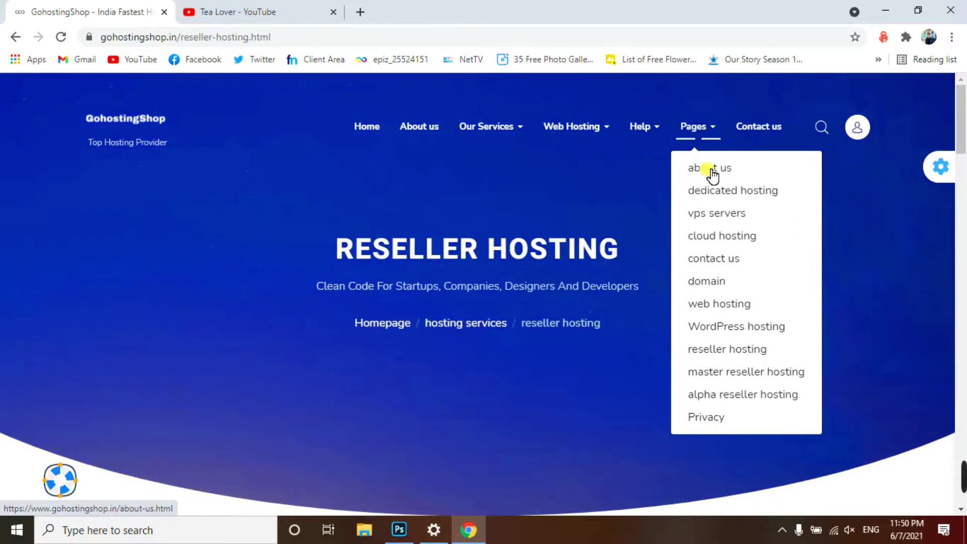
left_click(732, 351)
- Examine the reseller hosting plans, highlighting the Standard plan's name, monthly price and SSD space
scroll(695, 282, "down", 5)
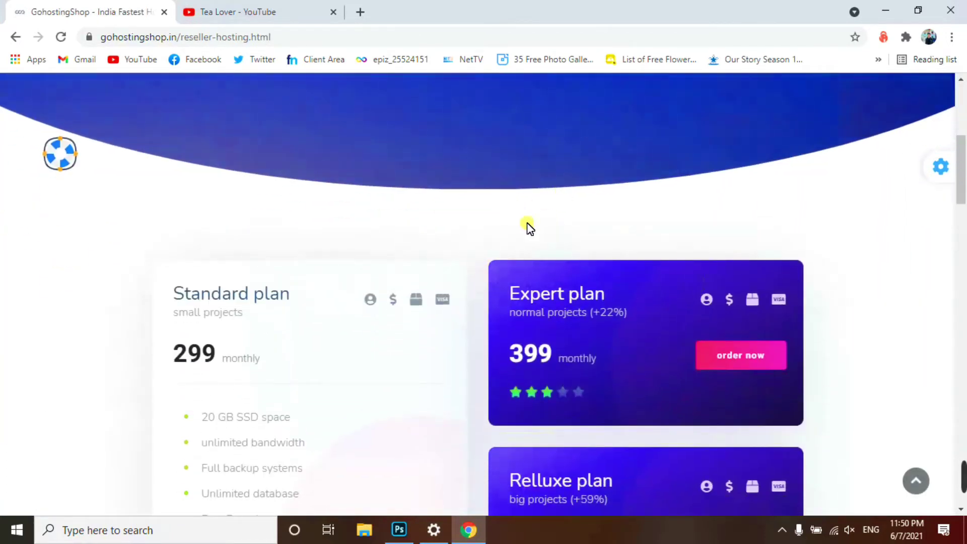
scroll(417, 253, "down", 2)
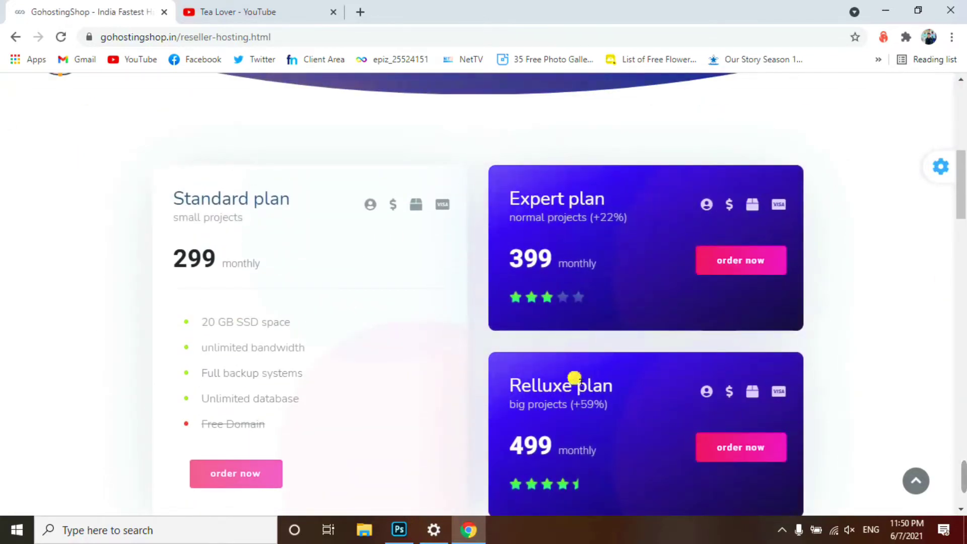
scroll(612, 387, "down", 2)
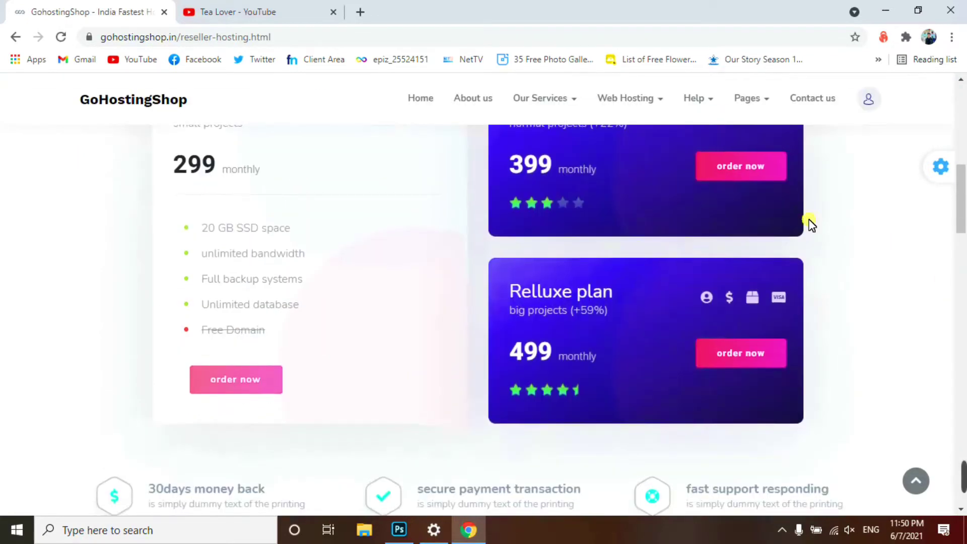
left_click_drag(194, 187, 302, 173)
left_click(309, 199)
scroll(309, 201, "up", 1)
scroll(308, 199, "up", 1)
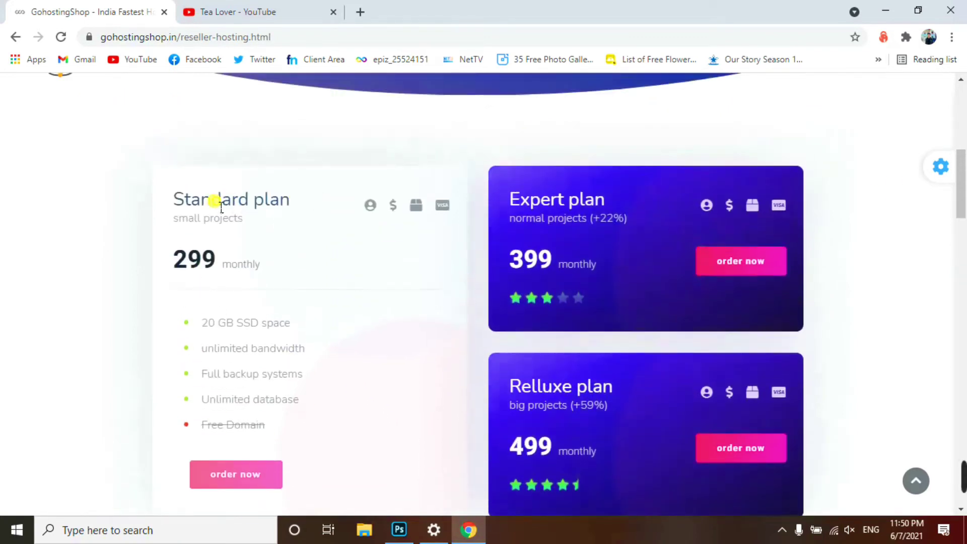
left_click_drag(186, 194, 249, 225)
left_click(355, 284)
scroll(355, 283, "down", 2)
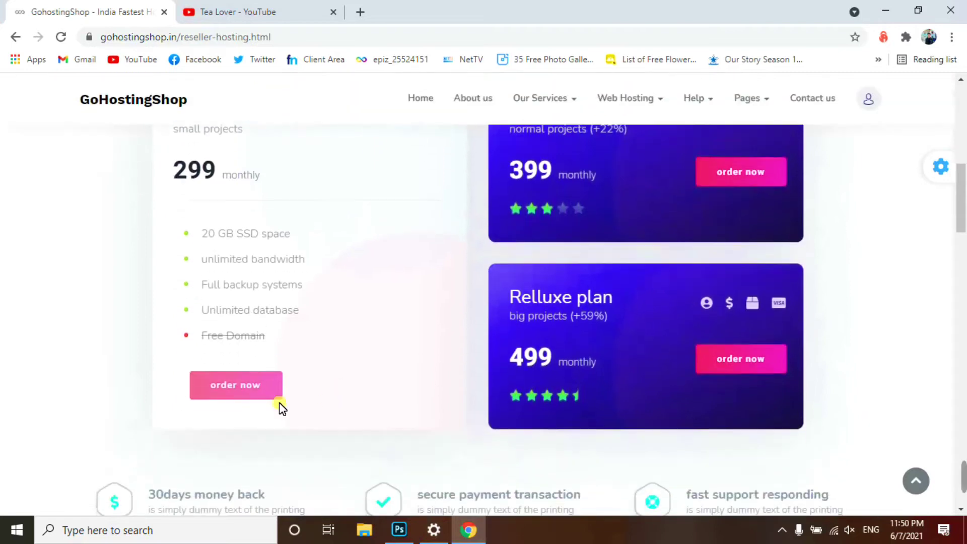
left_click_drag(202, 233, 301, 237)
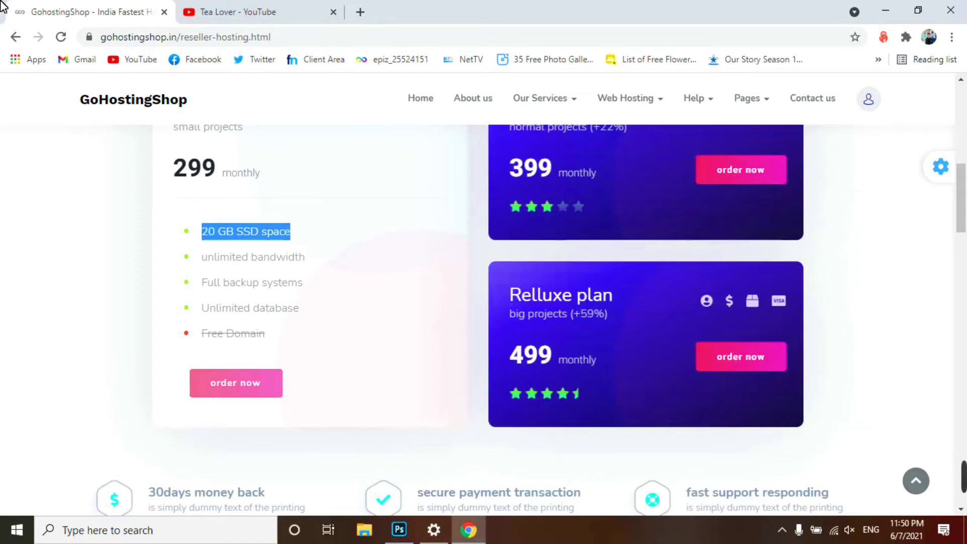
key("super")
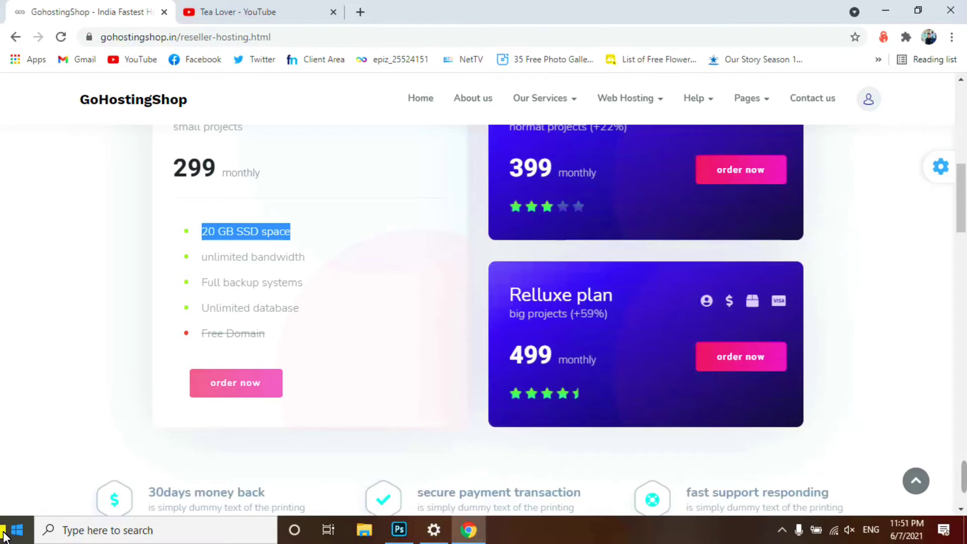
- Order the Standard reseller plan, using the existing domain nepalliveupdate.com with updated nameservers
left_click(252, 385)
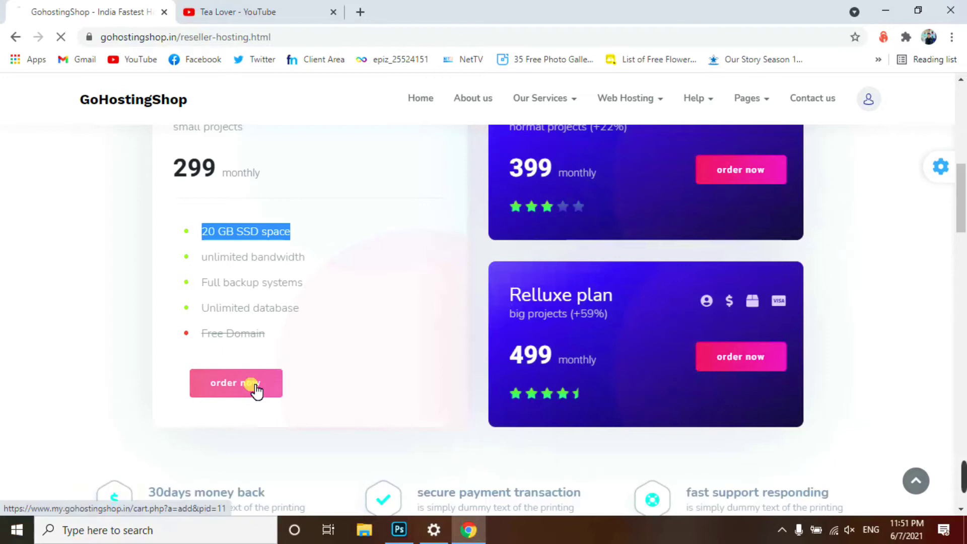
scroll(410, 284, "down", 3)
scroll(411, 289, "up", 5)
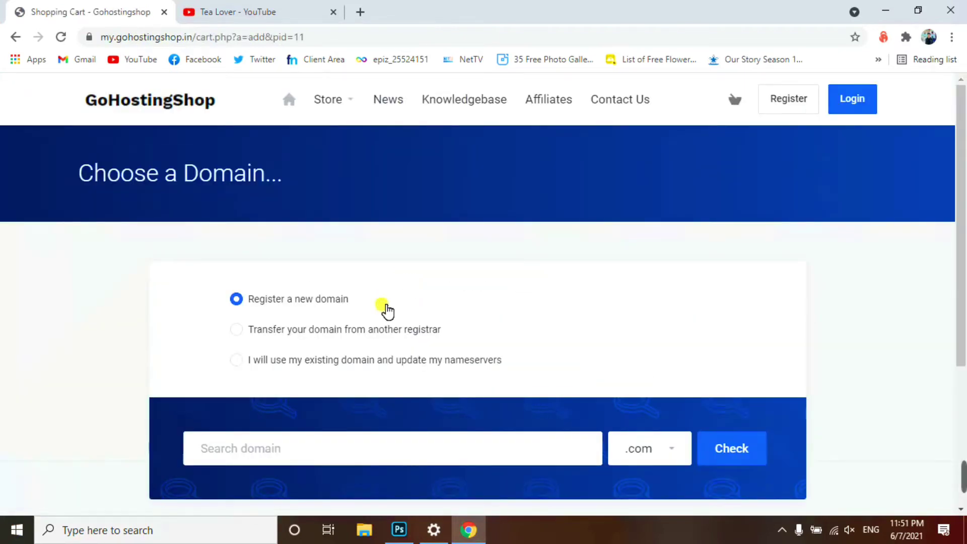
left_click(341, 361)
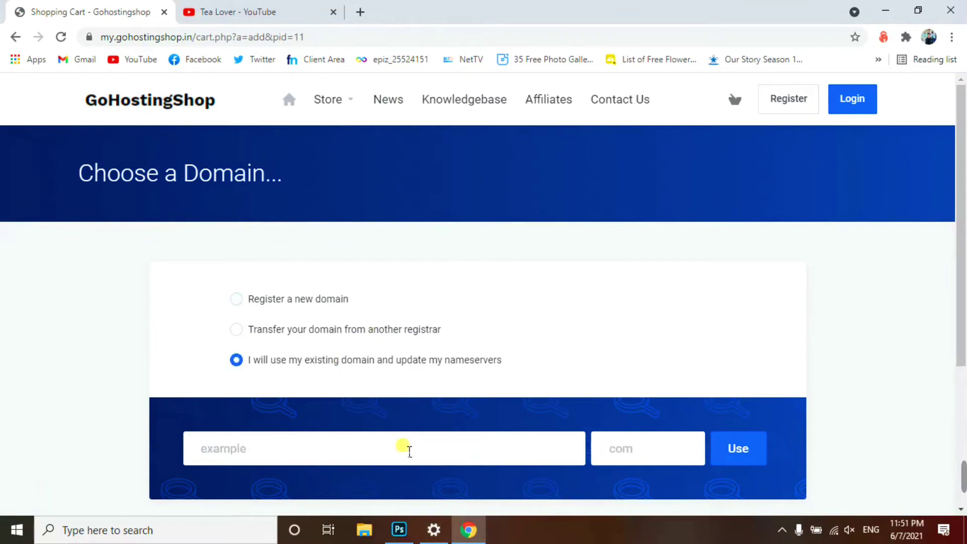
type("nepalliveupdate")
key("Return")
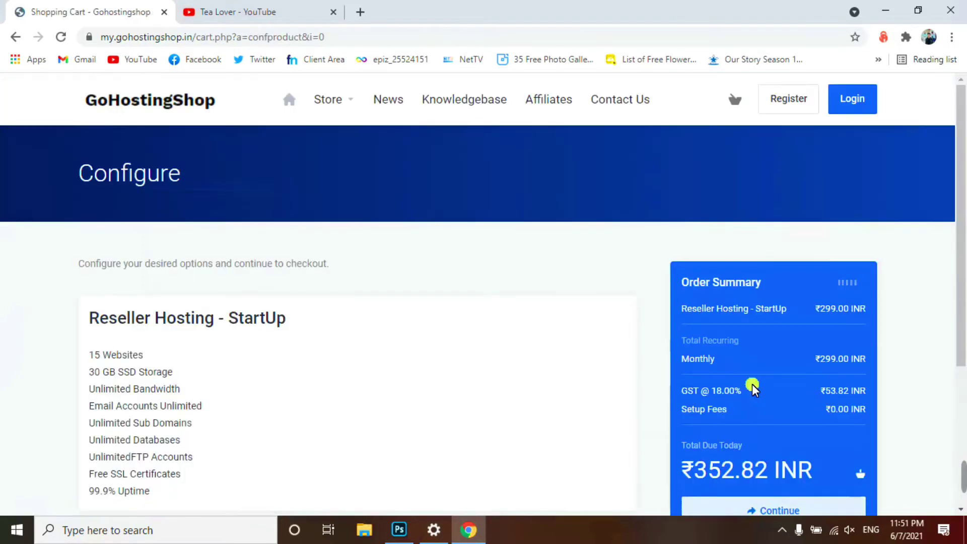
- Choose the monthly billing cycle for the Reseller Hosting - StartUp order
scroll(752, 387, "down", 5)
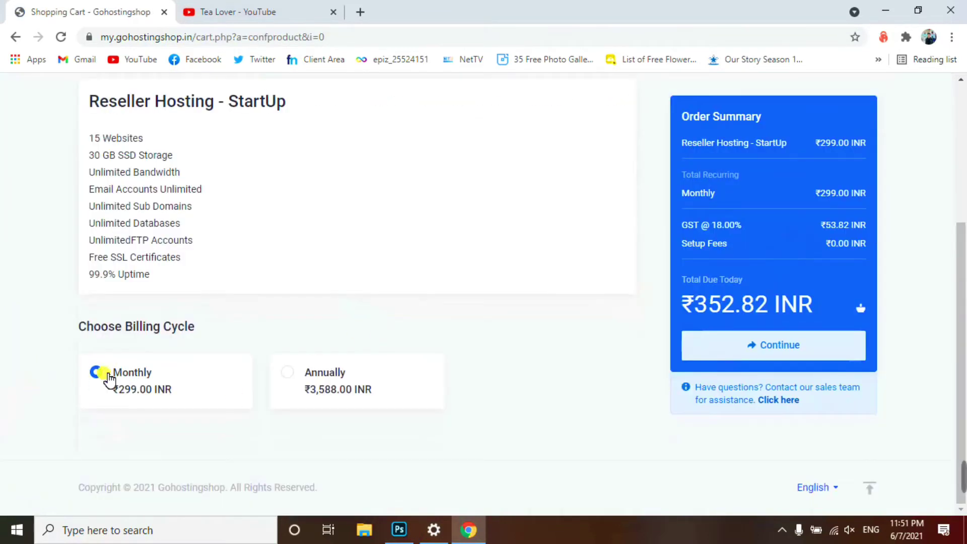
triple_click(110, 378)
left_click(183, 442)
- Examine the StartUp plan's feature list, highlighting its websites, storage, bandwidth, SSL certificates and subdomains
scroll(184, 348, "up", 2)
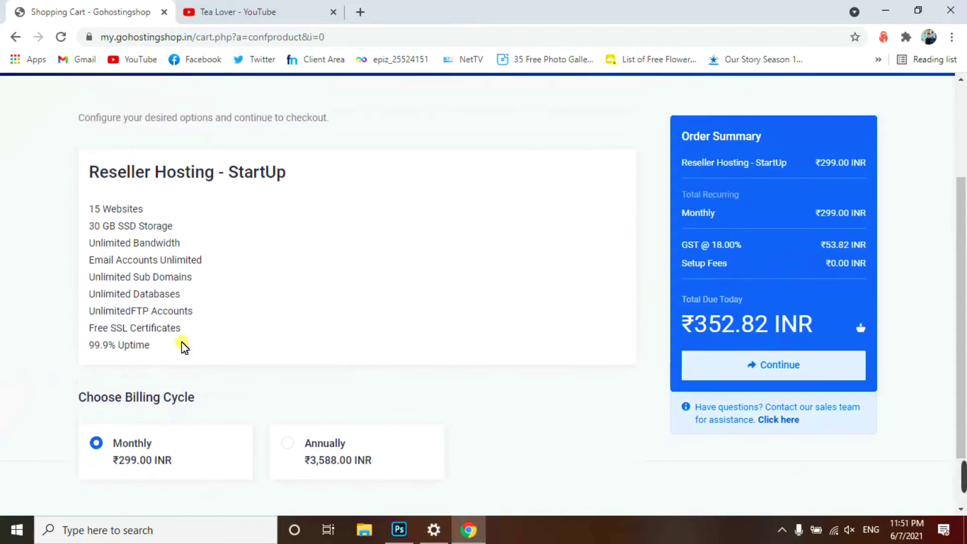
left_click_drag(88, 201, 259, 231)
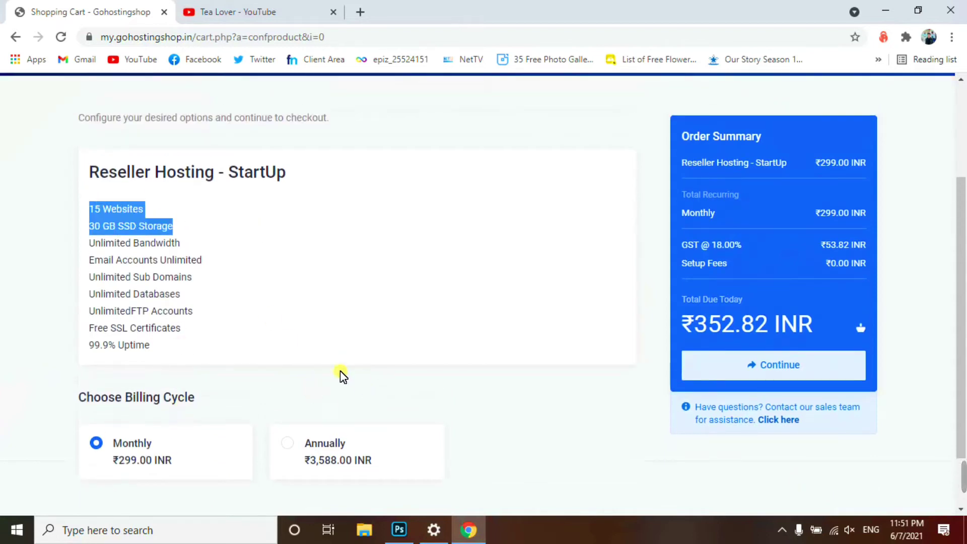
left_click(246, 272)
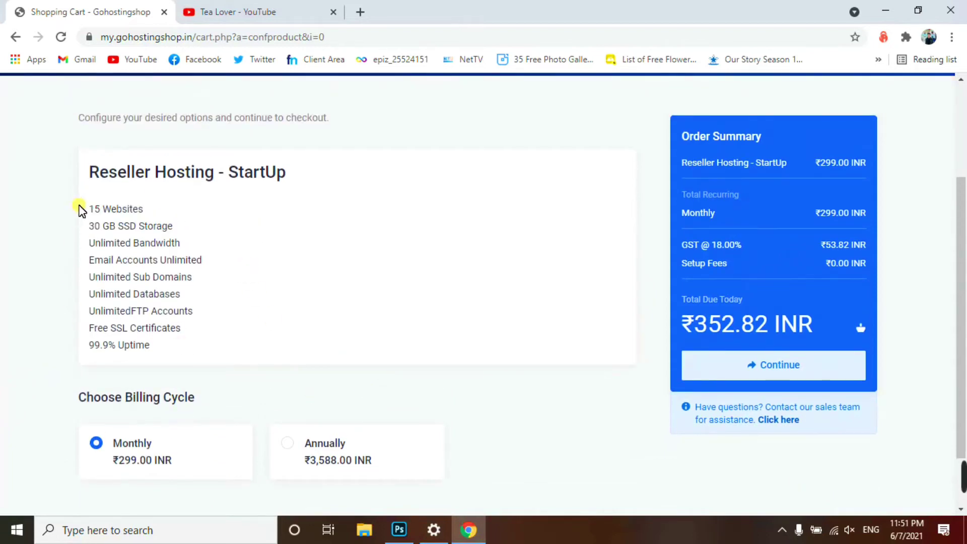
left_click_drag(79, 207, 193, 211)
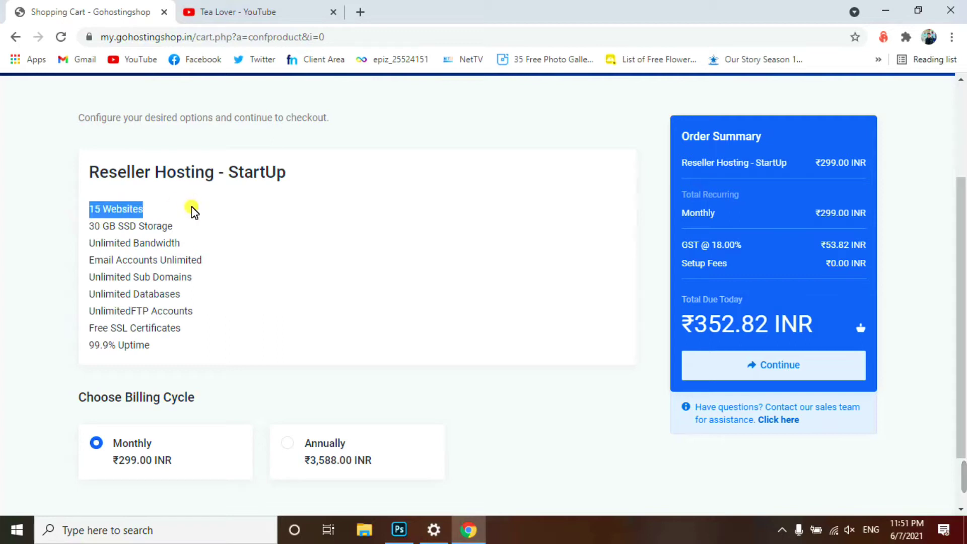
left_click_drag(88, 225, 218, 245)
left_click(334, 259)
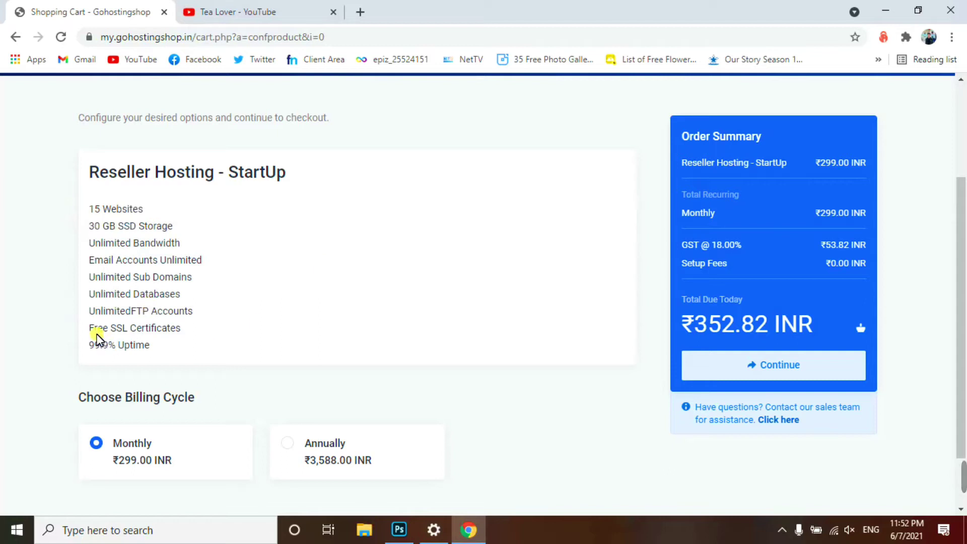
left_click_drag(89, 328, 281, 332)
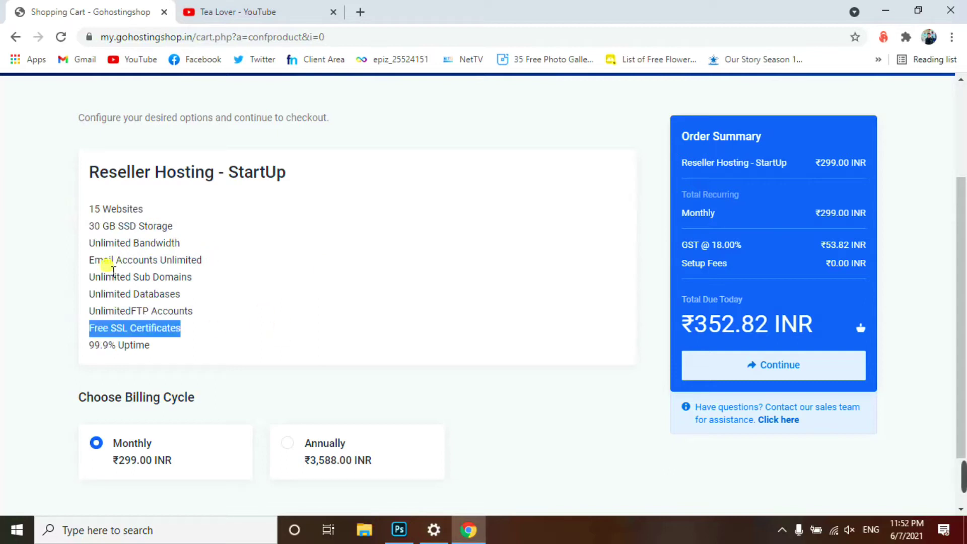
left_click_drag(89, 277, 203, 274)
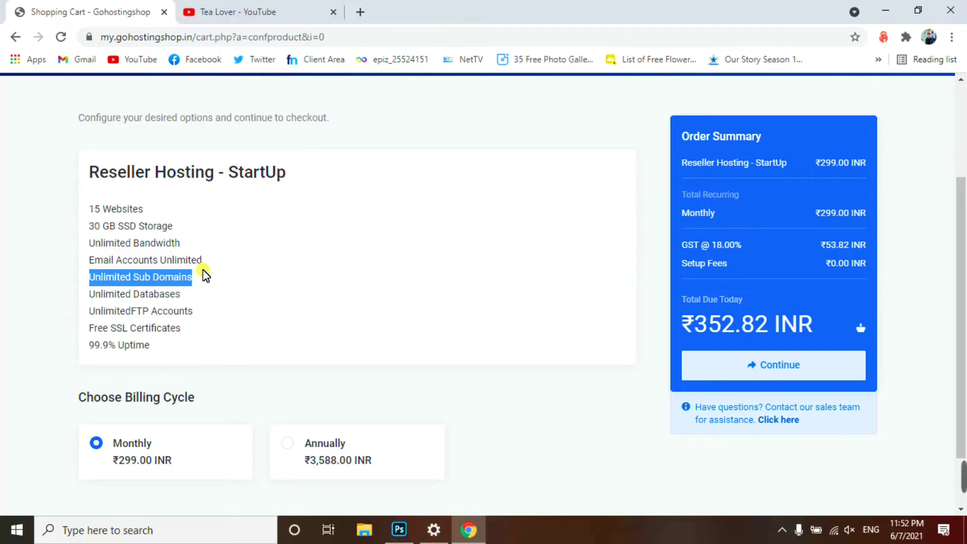
left_click(205, 275)
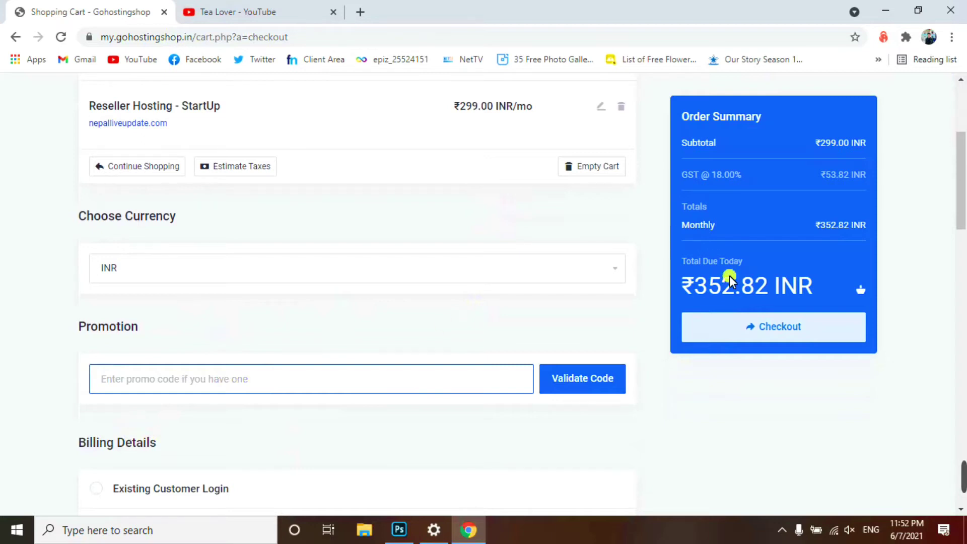
- Check the checkout's total due and the reseller promo code on the GohostingShop home page, and return to the shopping cart
left_click_drag(776, 272, 646, 288)
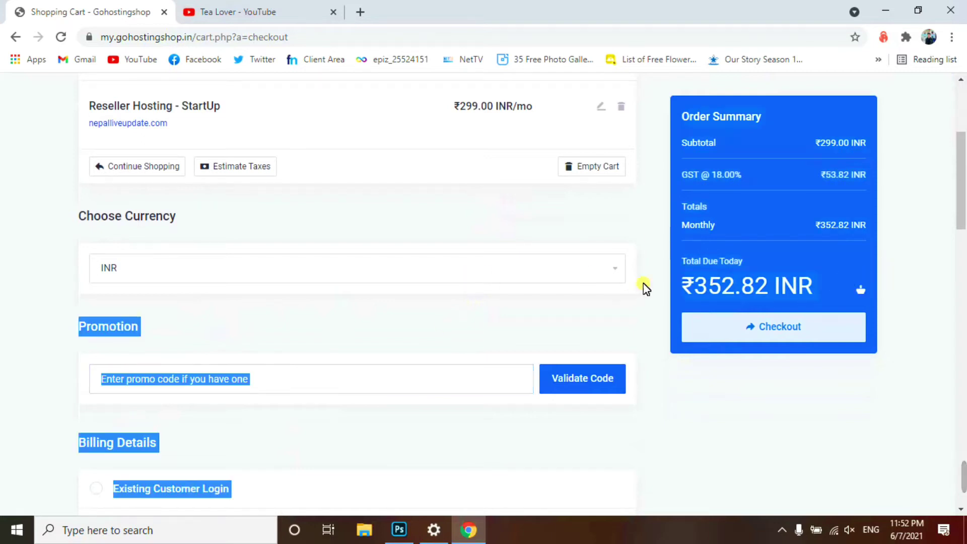
left_click(579, 319)
scroll(431, 328, "down", 1)
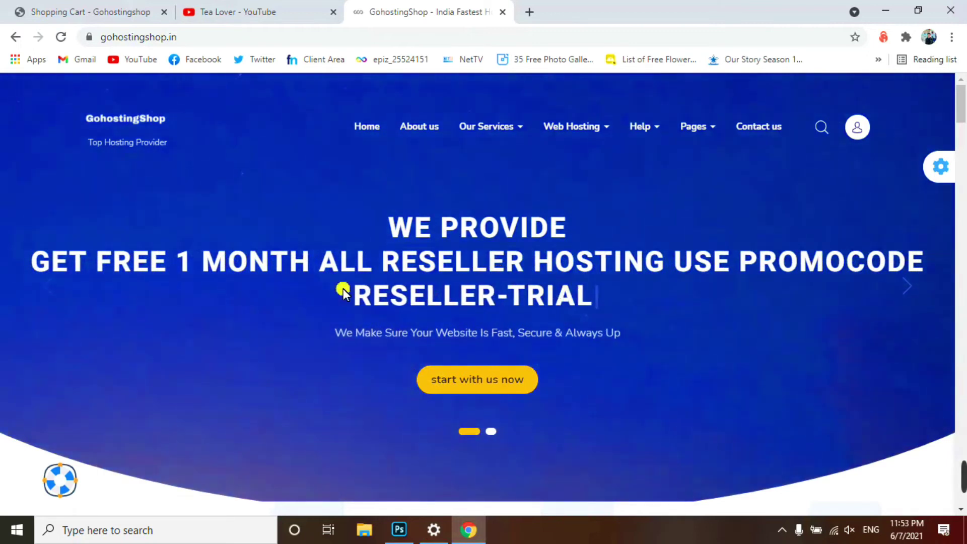
left_click(97, 9)
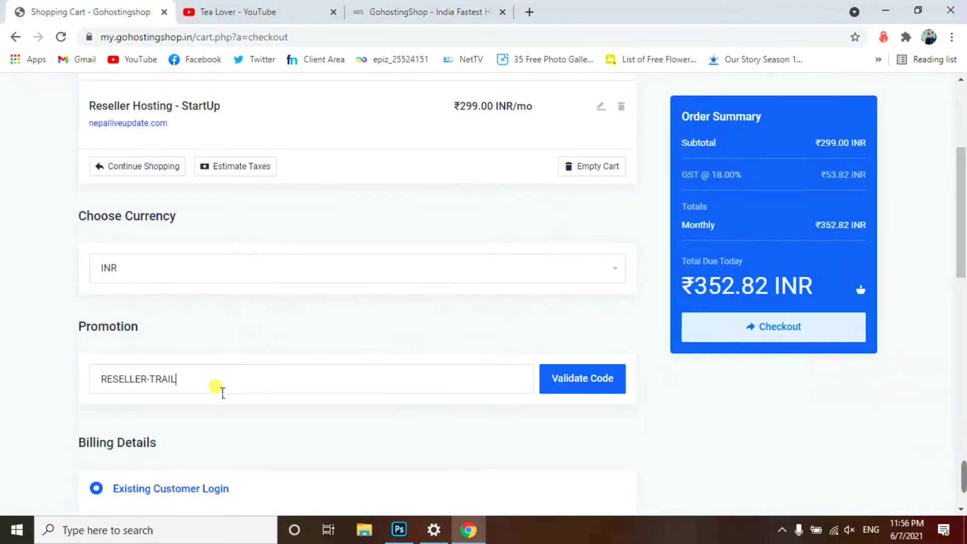
- Copy the promo code RESELLER-TRAIL from the checkout's promotion field
triple_click(223, 392)
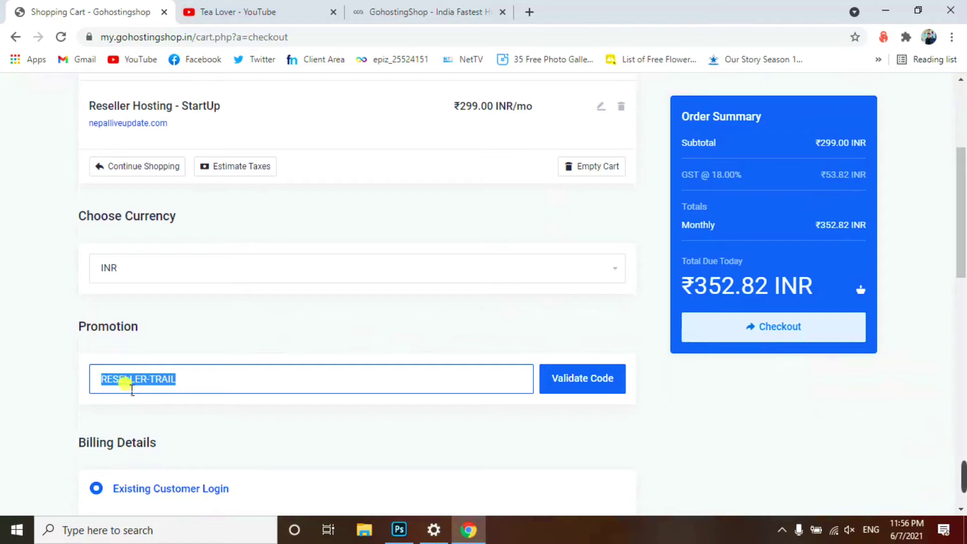
right_click(127, 381)
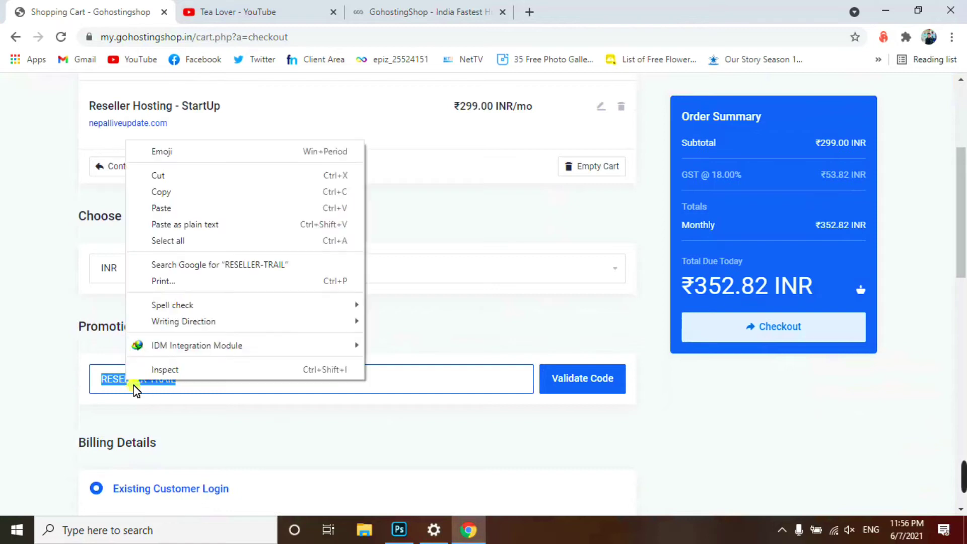
left_click(197, 192)
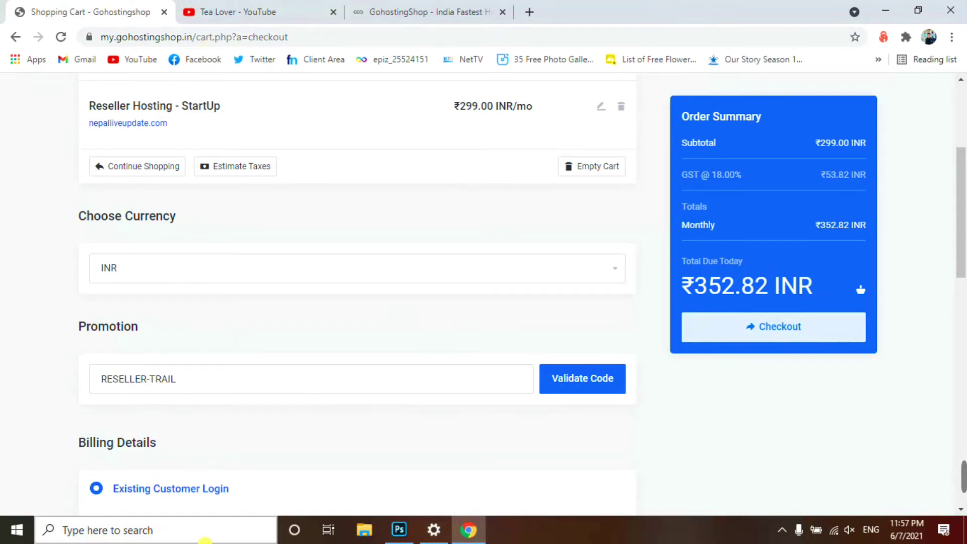
- Examine the free-month reseller promo banner and the hosting plans on the GohostingShop home page
left_click(405, 12)
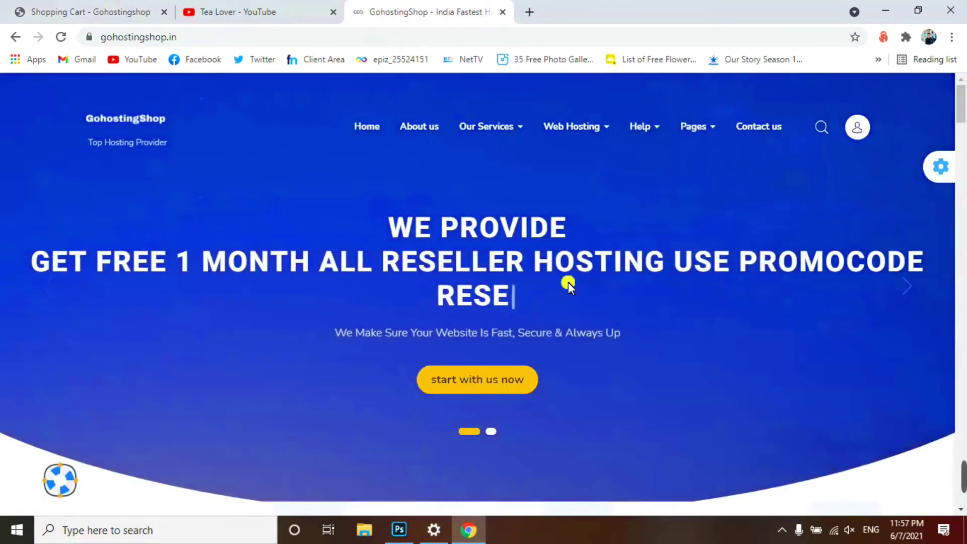
scroll(553, 344, "down", 2)
scroll(553, 345, "up", 2)
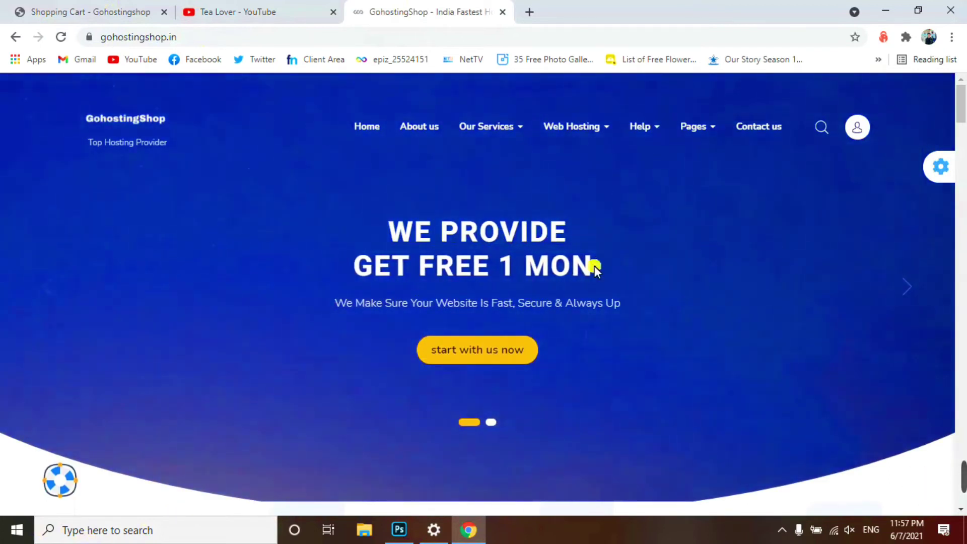
scroll(660, 286, "down", 2)
scroll(479, 150, "down", 4)
scroll(479, 151, "up", 1)
scroll(480, 151, "down", 5)
scroll(480, 156, "down", 18)
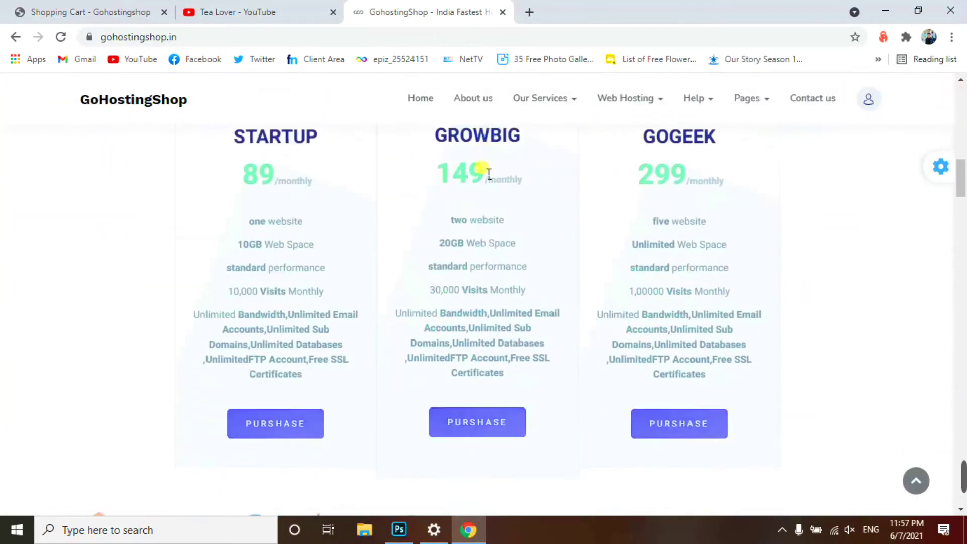
scroll(481, 169, "up", 9)
scroll(487, 173, "up", 15)
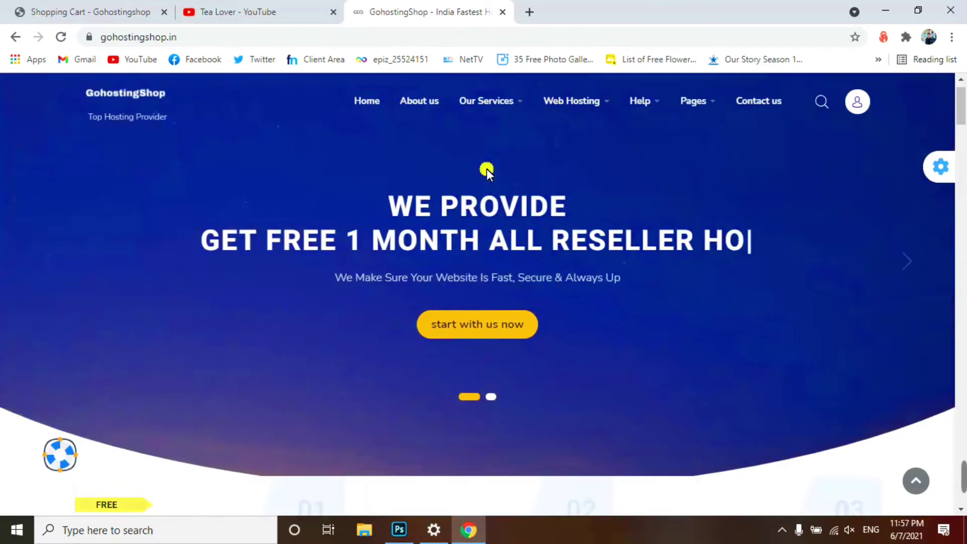
- Return to the shopping cart and try to validate the promo code RESELLER-TRAIL
left_click(59, 9)
scroll(168, 381, "down", 1)
left_click(212, 315)
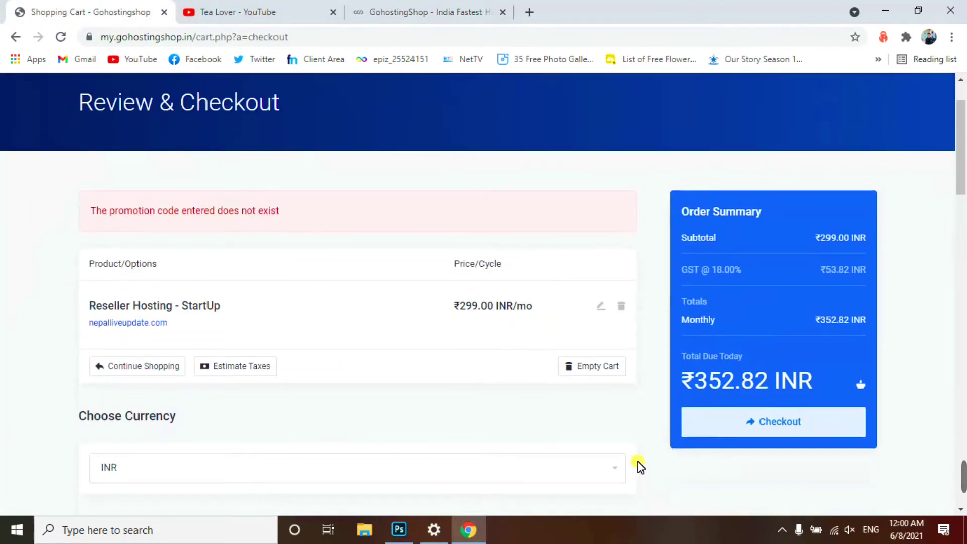
scroll(639, 466, "down", 5)
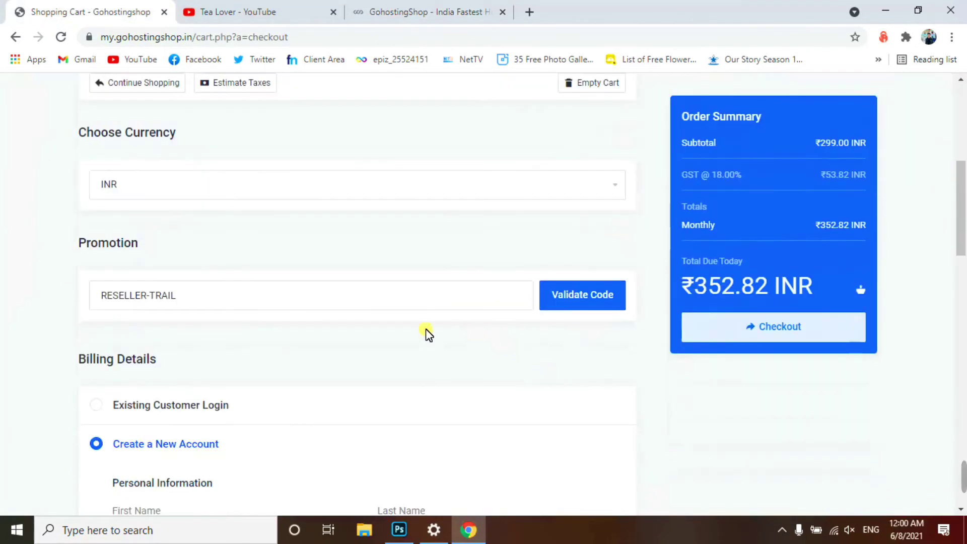
scroll(284, 298, "up", 1)
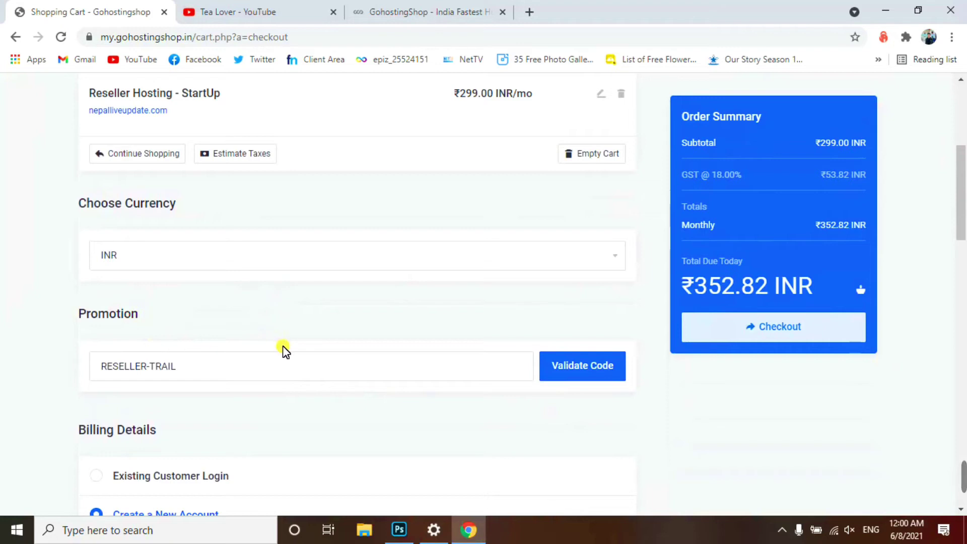
left_click(578, 363)
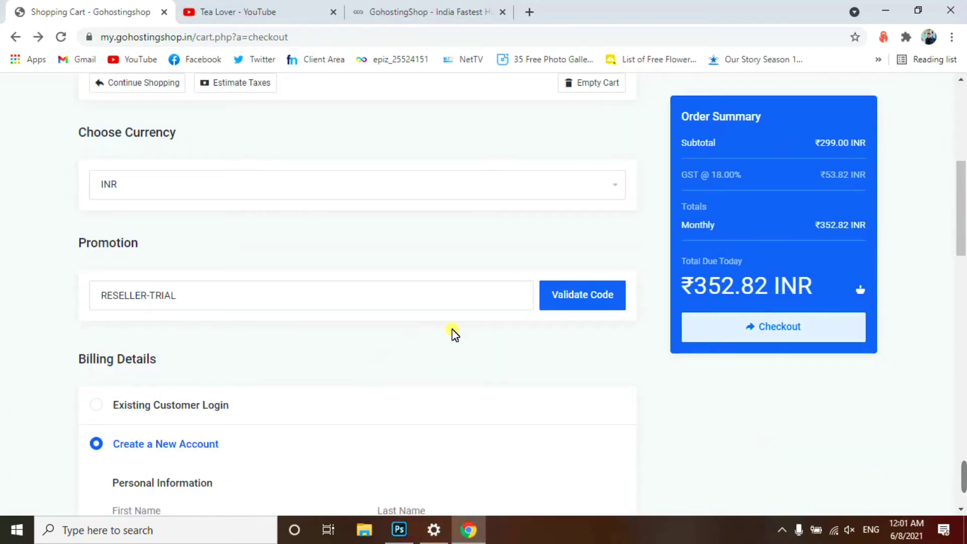
- Validate the promo code RESELLER-TRIAL for the order and highlight the total due today
left_click(589, 302)
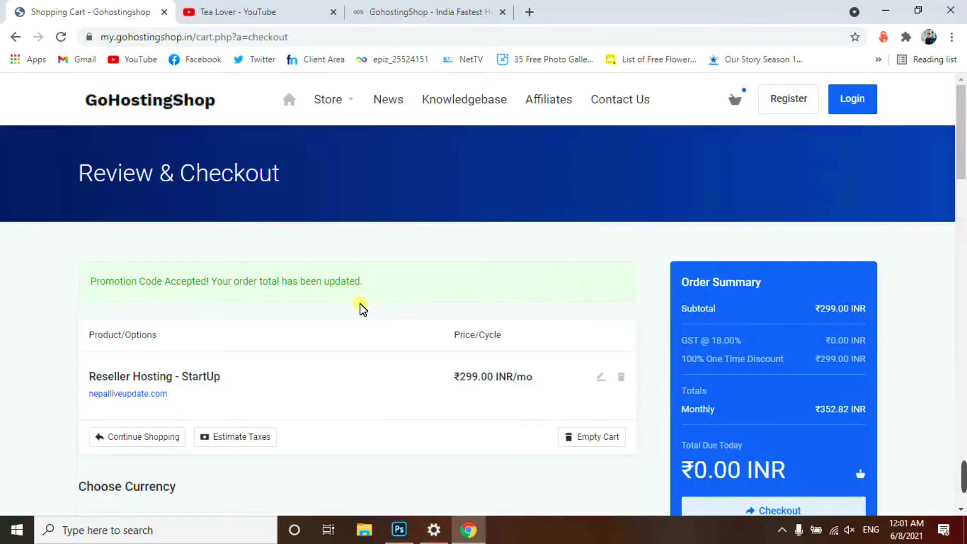
scroll(578, 323, "down", 3)
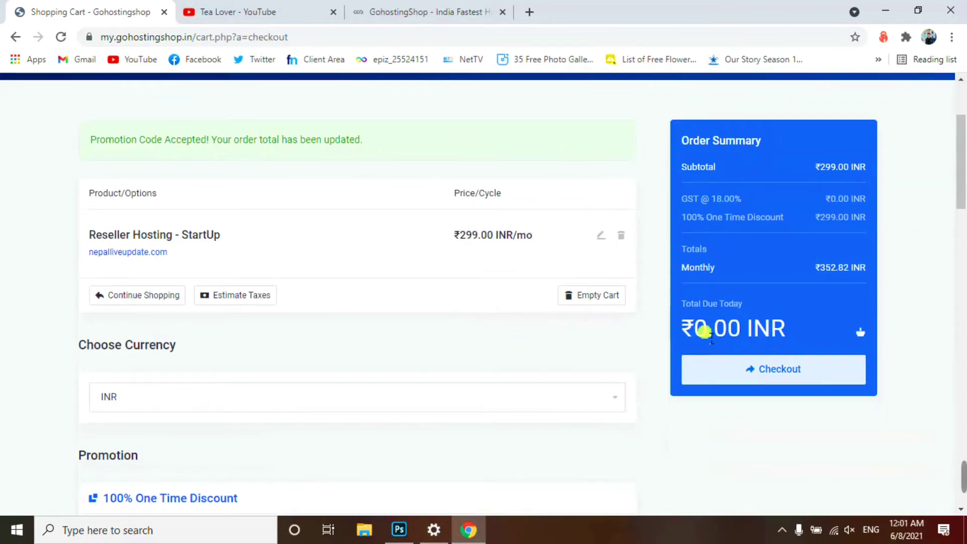
left_click_drag(754, 332, 801, 335)
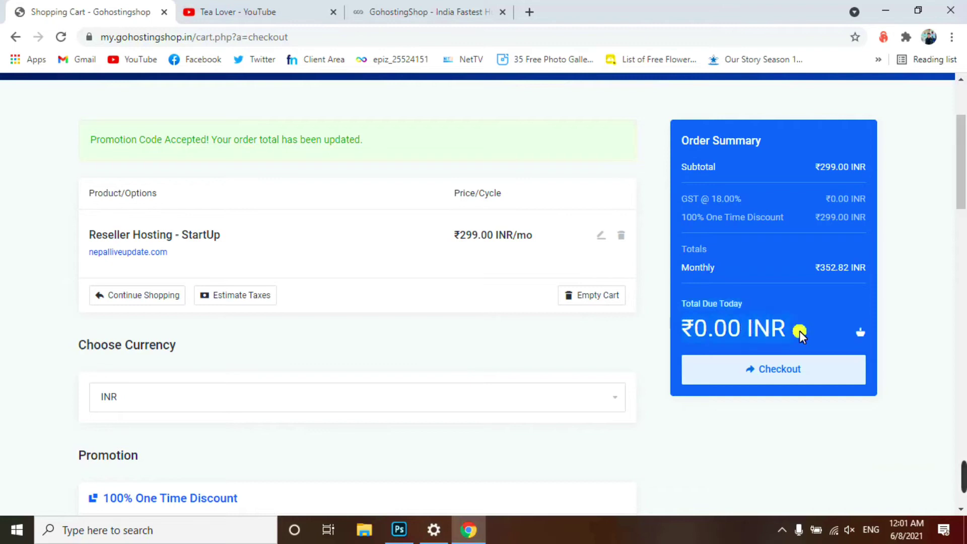
left_click(945, 302)
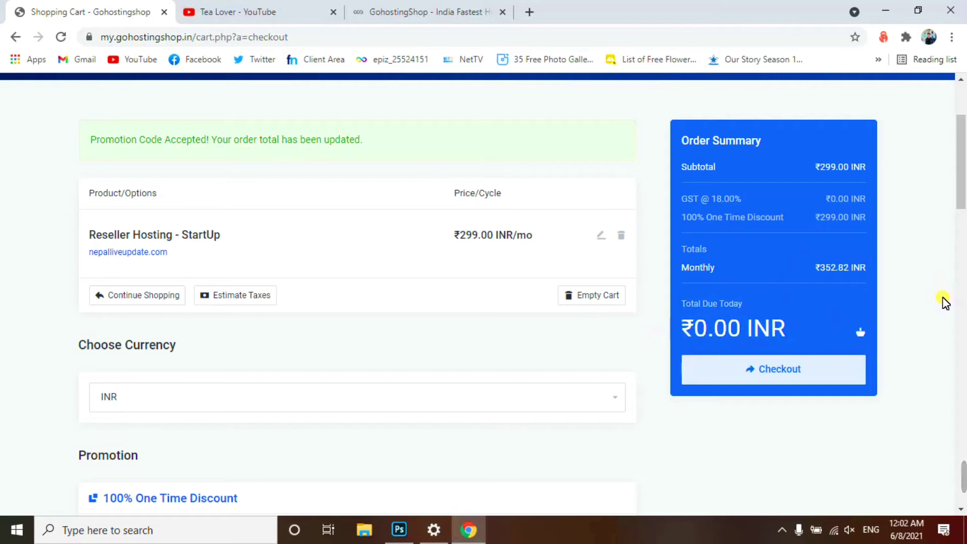
- Review the applied promotion and the new account's personal and billing details, and check out the order
scroll(254, 409, "down", 3)
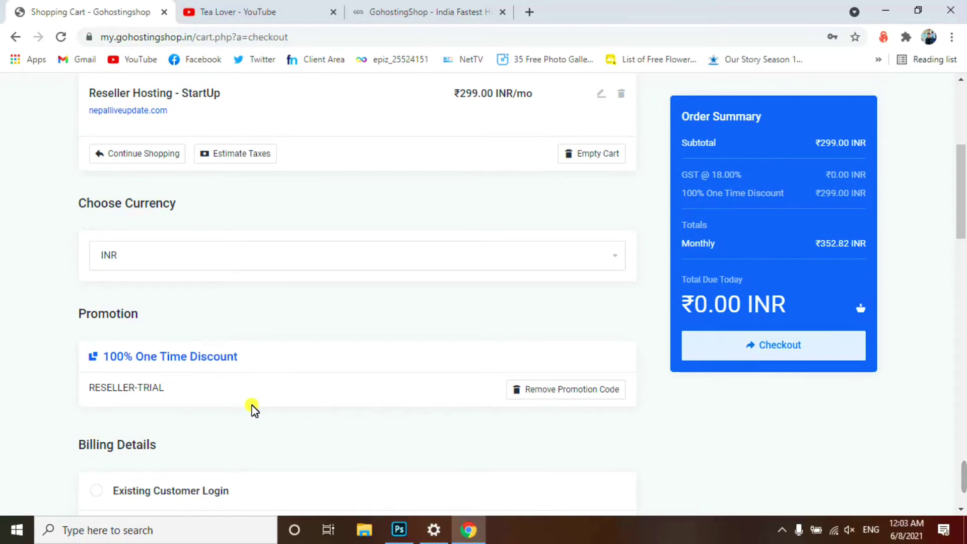
scroll(347, 293, "down", 10)
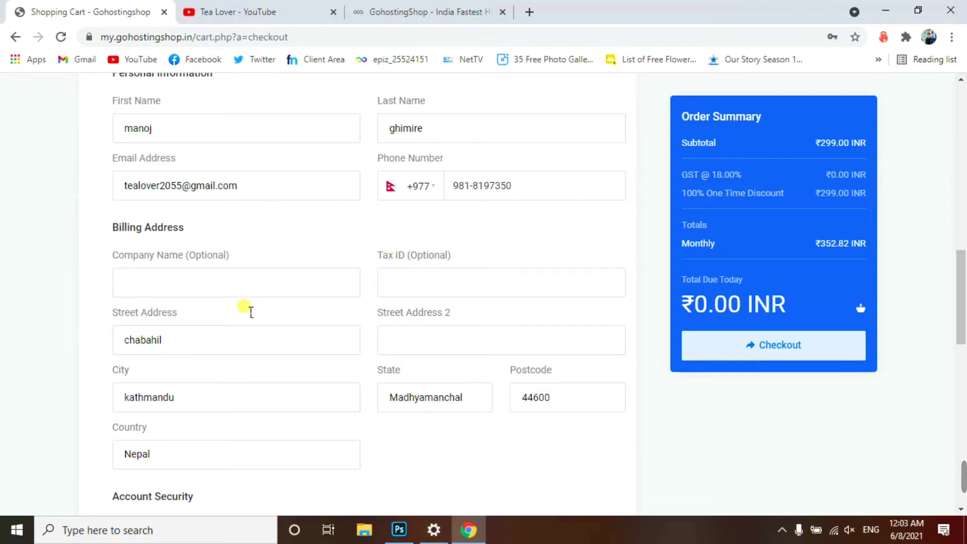
scroll(327, 262, "up", 5)
scroll(303, 247, "down", 3)
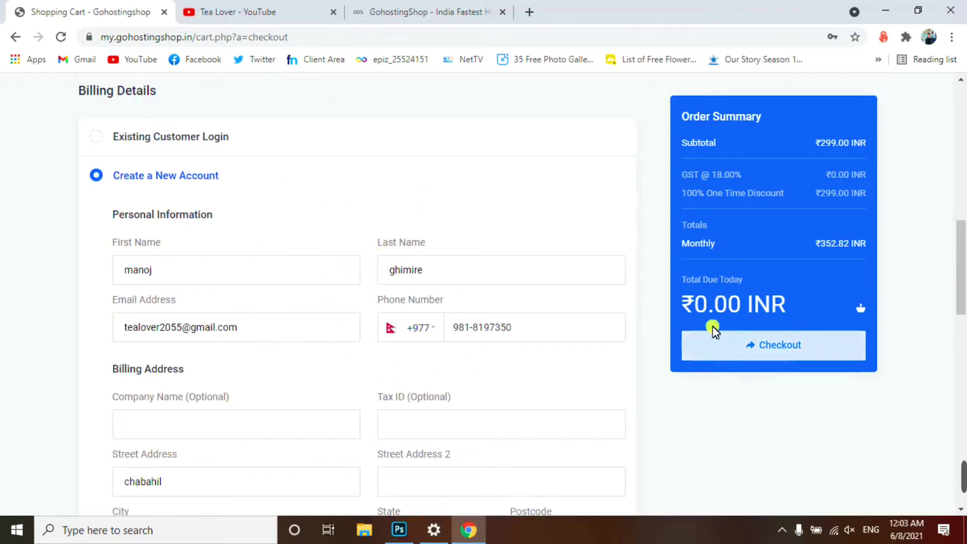
scroll(741, 338, "up", 7)
left_click(779, 348)
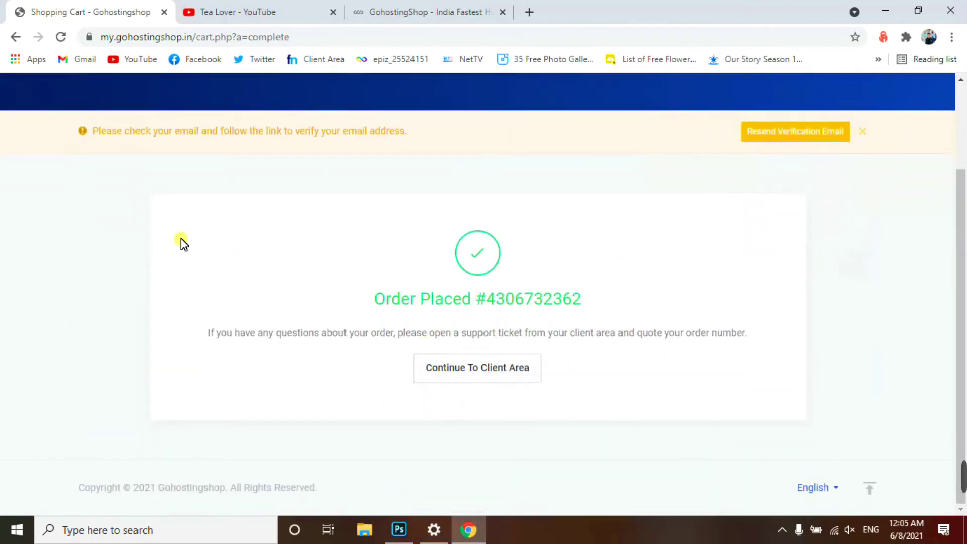
- Highlight the order number on the confirmation page and check the email verification notice
left_click_drag(346, 287, 633, 309)
left_click(688, 276)
scroll(648, 289, "up", 1)
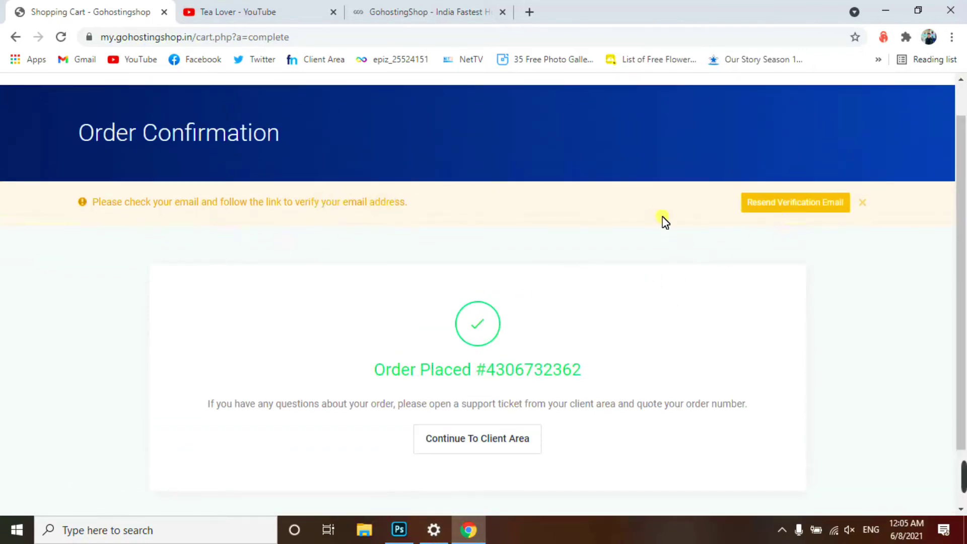
- Open Gmail in a new browser tab and switch to the mail account used for the order
left_click(530, 11)
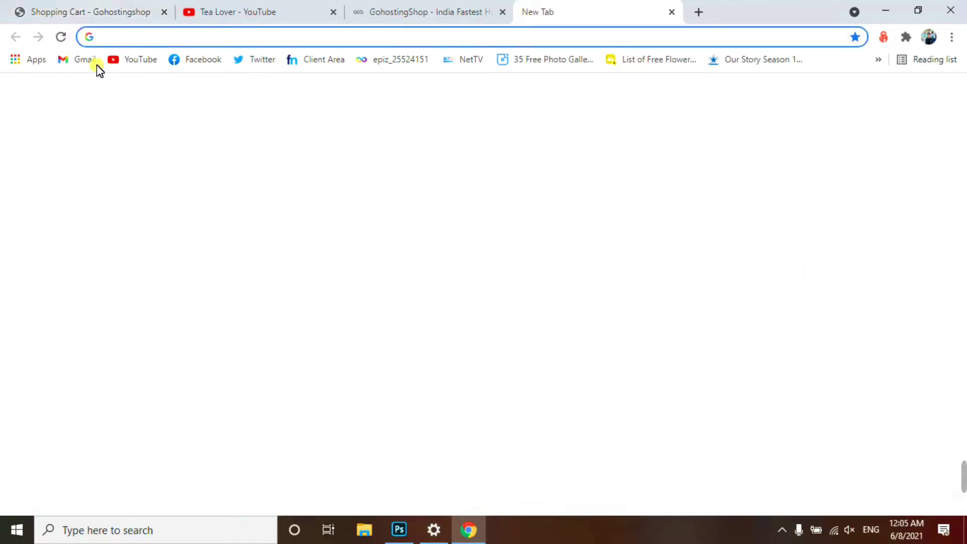
left_click(96, 65)
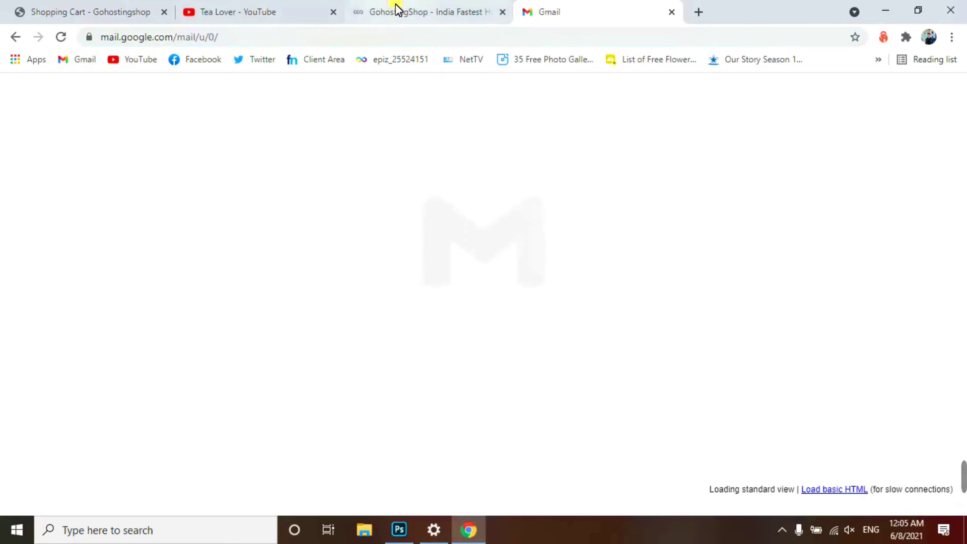
left_click(395, 9)
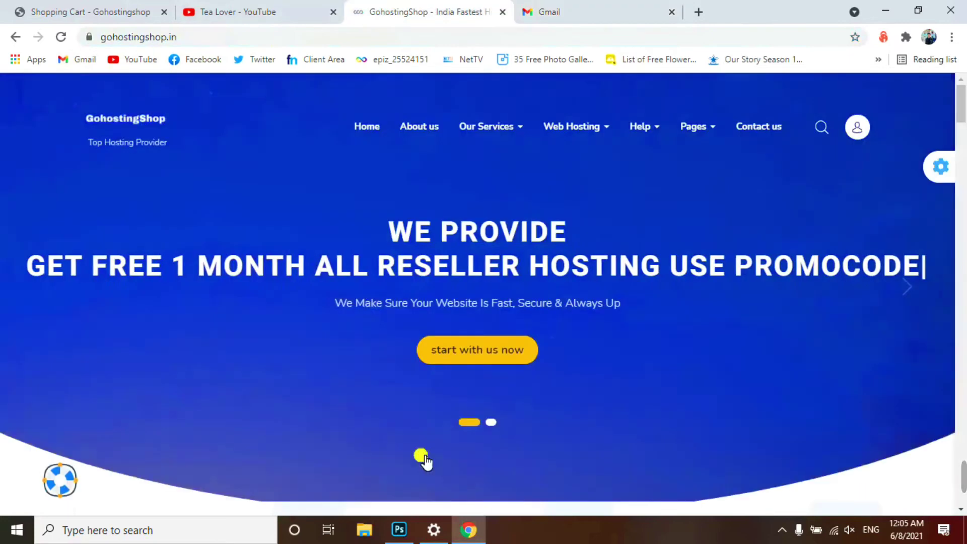
left_click(57, 6)
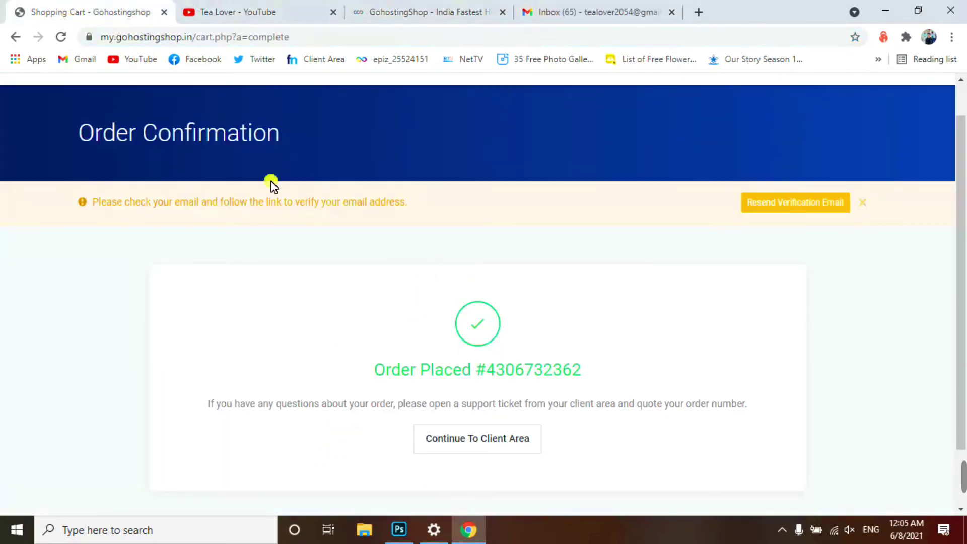
left_click(569, 10)
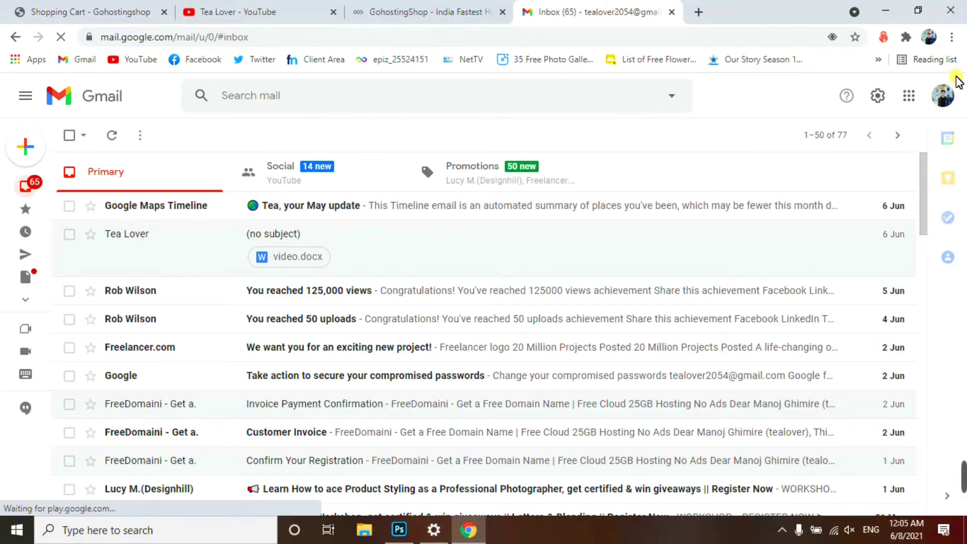
left_click(954, 96)
scroll(895, 241, "down", 5)
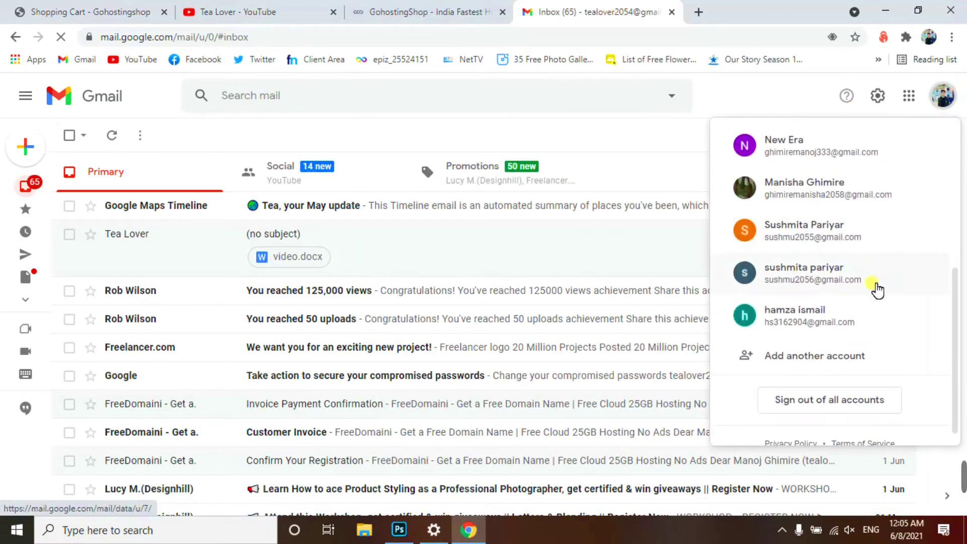
left_click(874, 284)
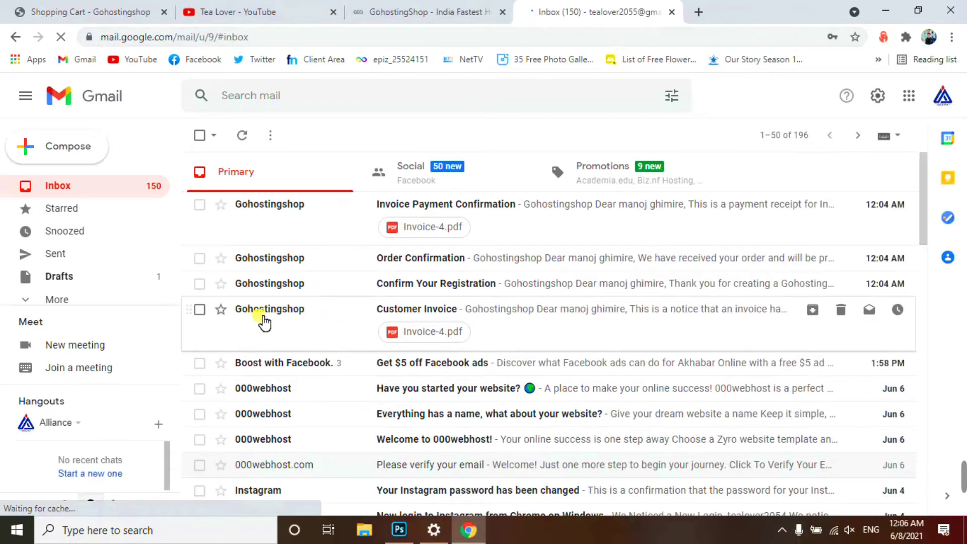
- Read the Gohostingshop Customer Invoice email, save the offered account password in the browser, and return to the inbox
left_click(539, 323)
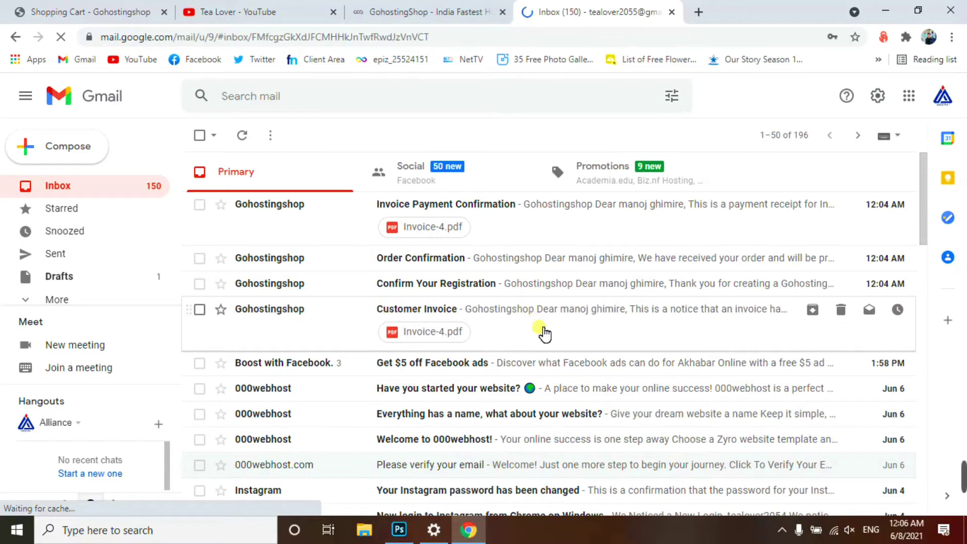
scroll(551, 312, "down", 2)
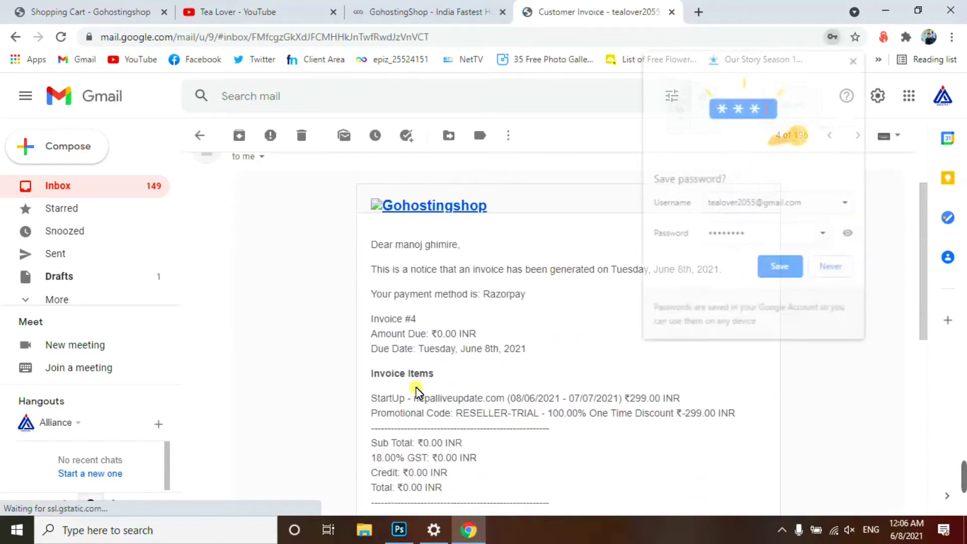
scroll(554, 398, "down", 1)
left_click(786, 267)
scroll(577, 334, "down", 3)
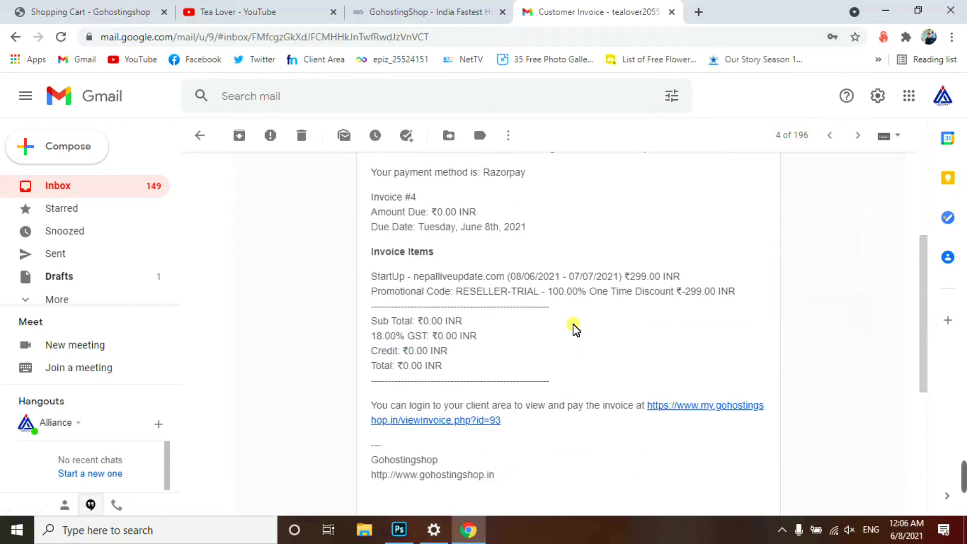
scroll(577, 333, "up", 4)
left_click(13, 37)
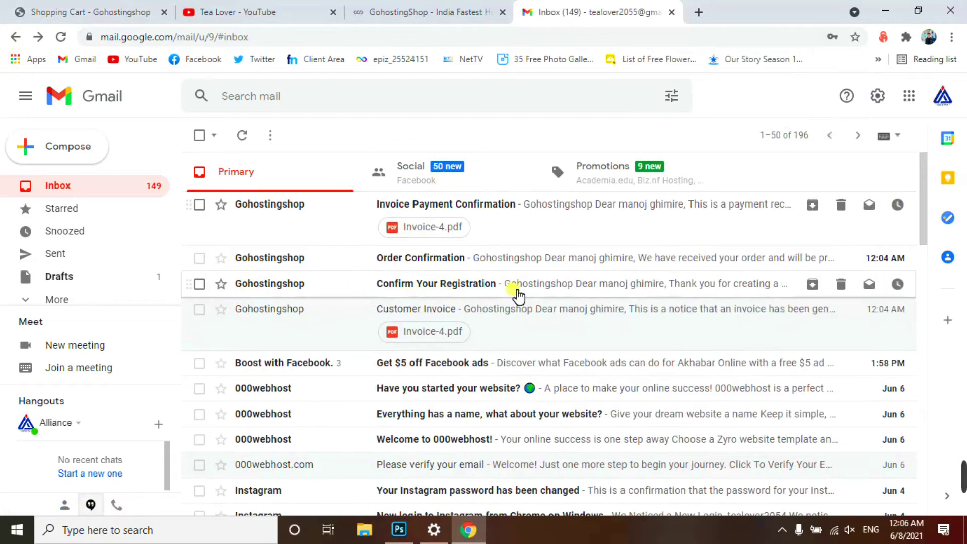
- Open the Confirm Your Registration email from Gohostingshop and follow its verification link to the client area login
left_click(375, 295)
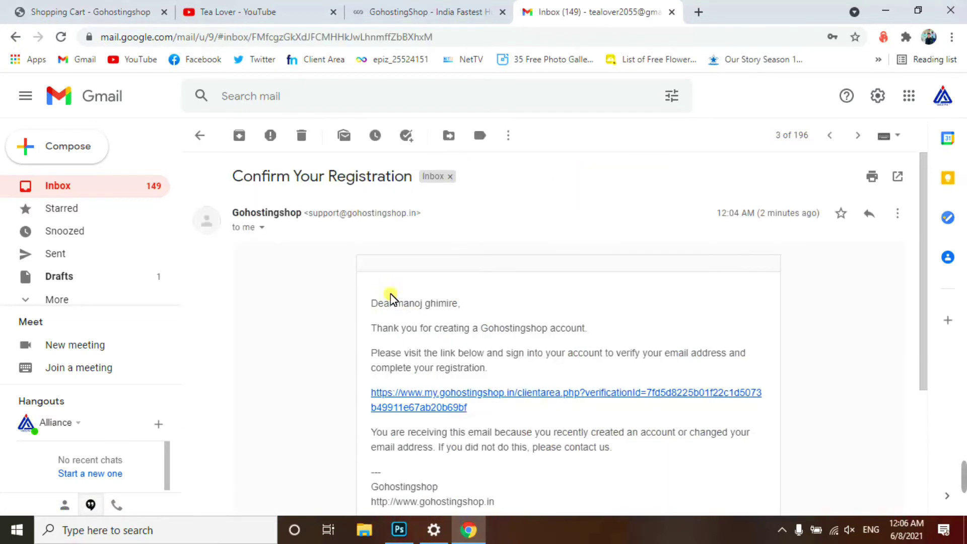
scroll(456, 328, "down", 5)
scroll(451, 314, "up", 3)
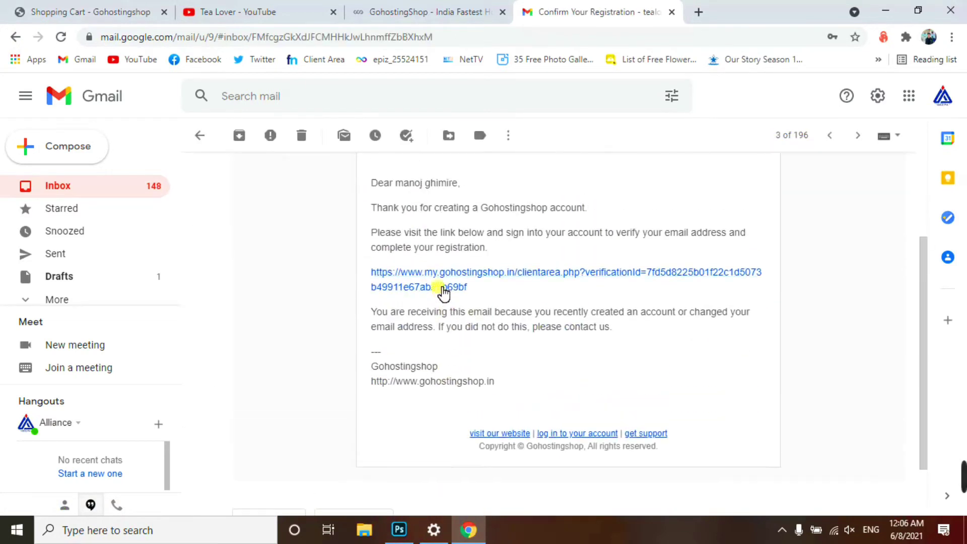
scroll(476, 282, "down", 1)
scroll(504, 269, "up", 1)
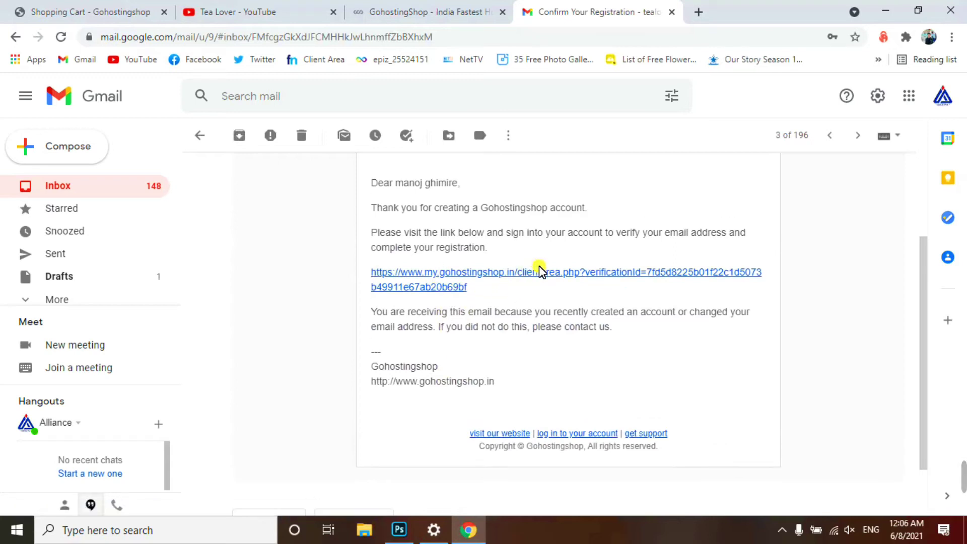
left_click(543, 273)
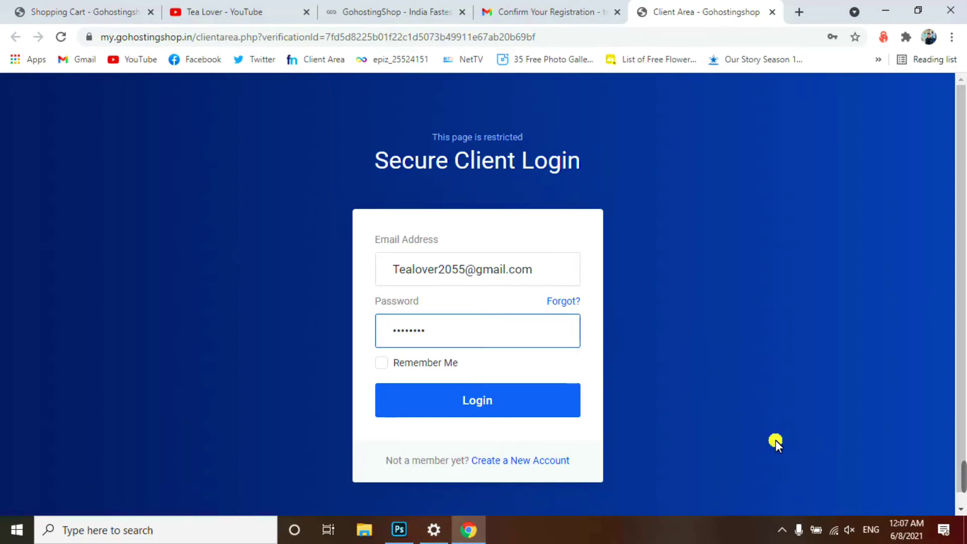
- Close the GohostingShop home page tab, log in to the client area, and dismiss the email confirmation notice on the dashboard
left_click(461, 13)
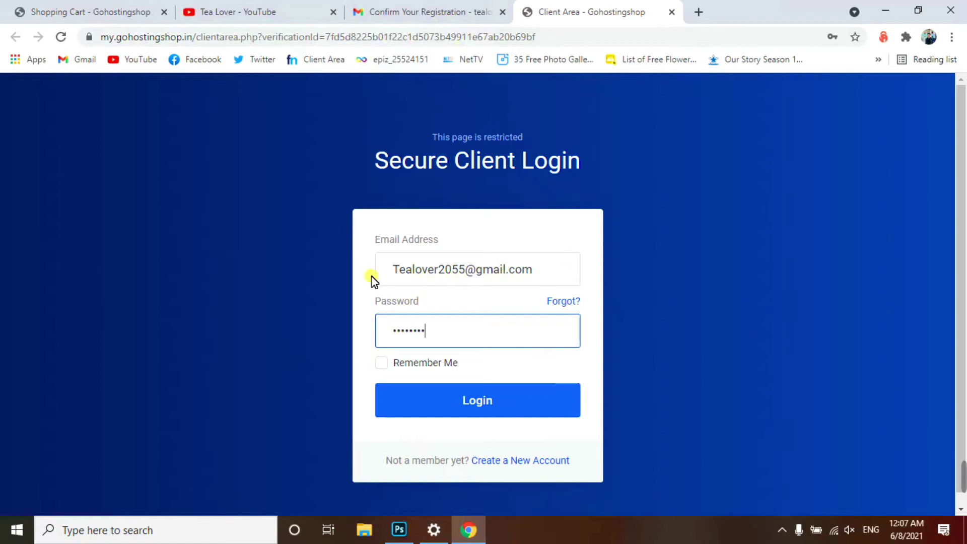
left_click(424, 361)
scroll(539, 304, "down", 4)
scroll(504, 272, "up", 4)
scroll(710, 349, "up", 6)
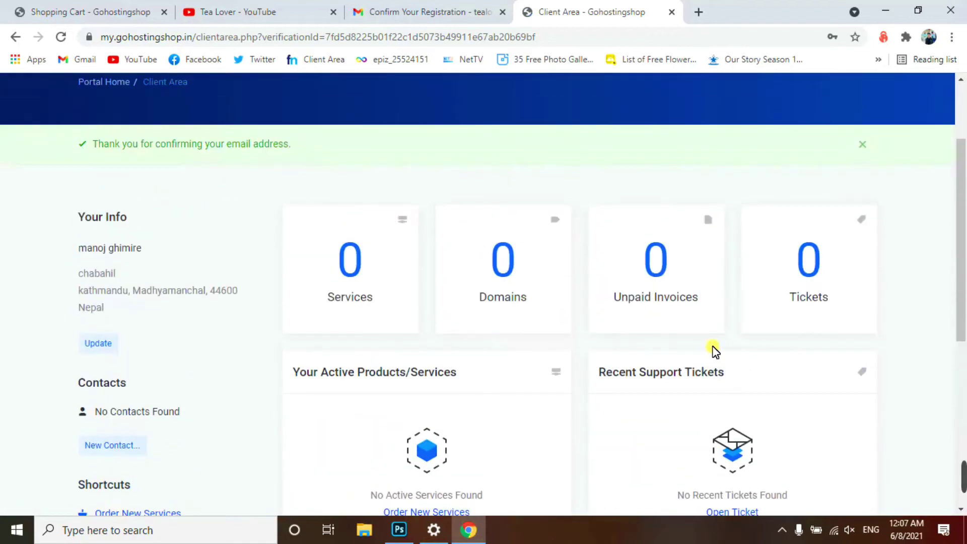
left_click(862, 263)
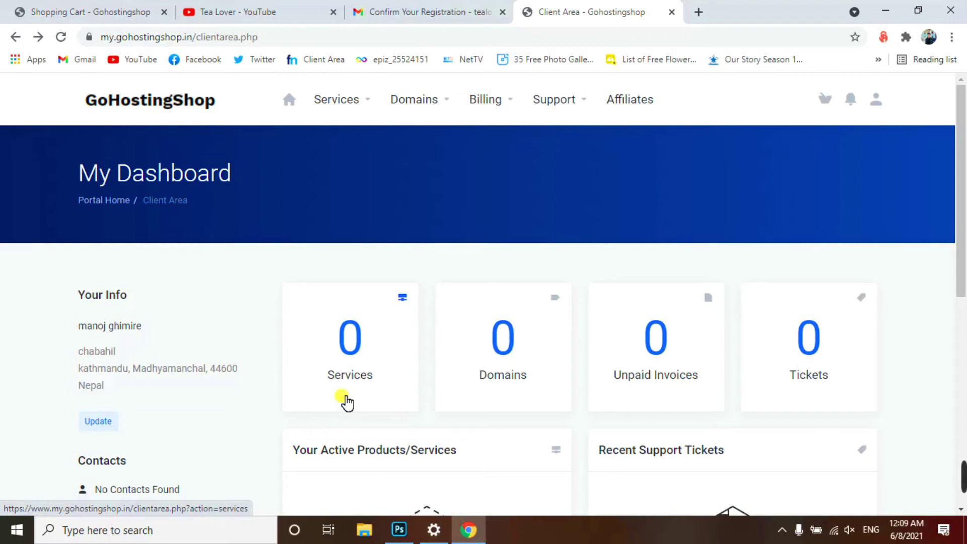
- Open the services list from the client dashboard and highlight the status of the Reseller Hosting - StartUp plan
left_click(345, 360)
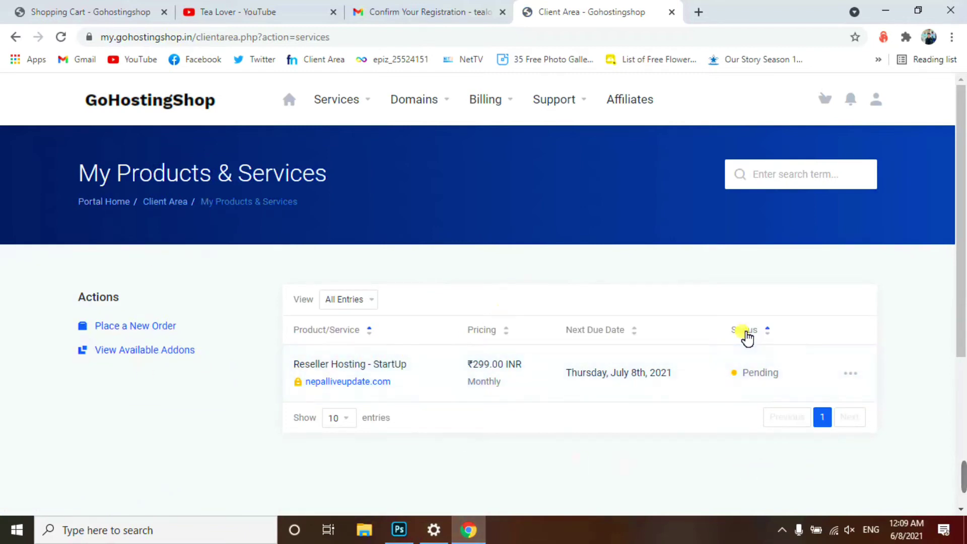
left_click_drag(744, 373, 780, 376)
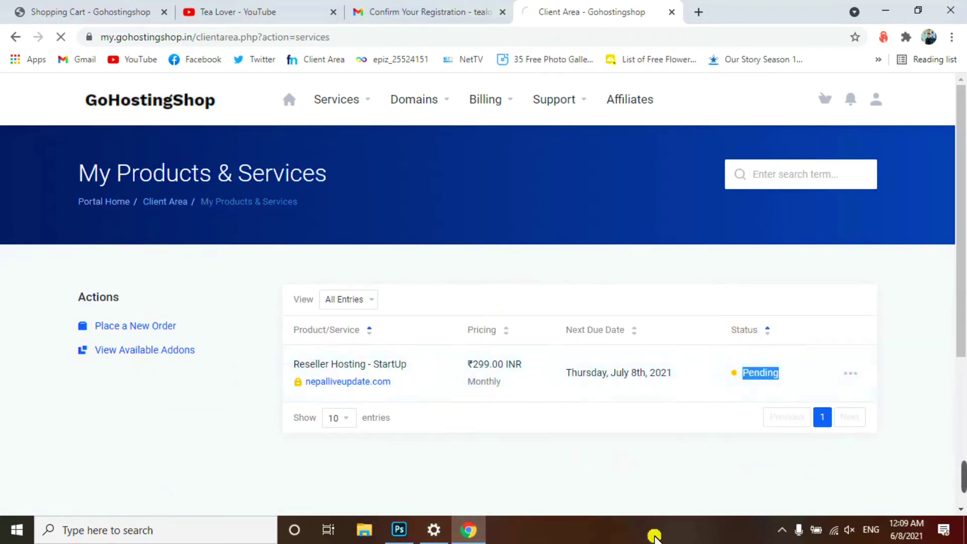
key("Tab")
- Review the StartUp package's usage statistics and billing overview on its details page, and highlight the package activation notice
left_click(700, 12)
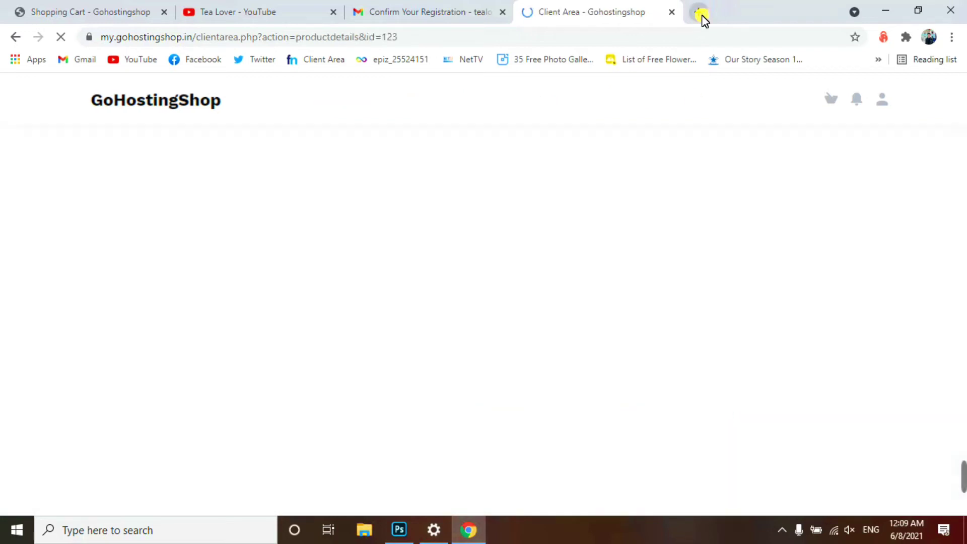
key("ctrl+shift+Tab")
scroll(669, 368, "down", 10)
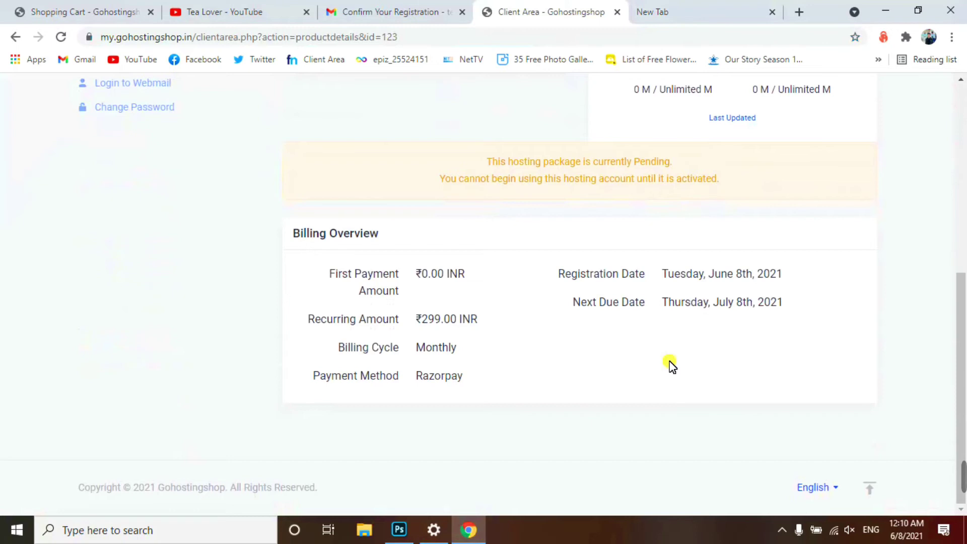
scroll(673, 366, "up", 5)
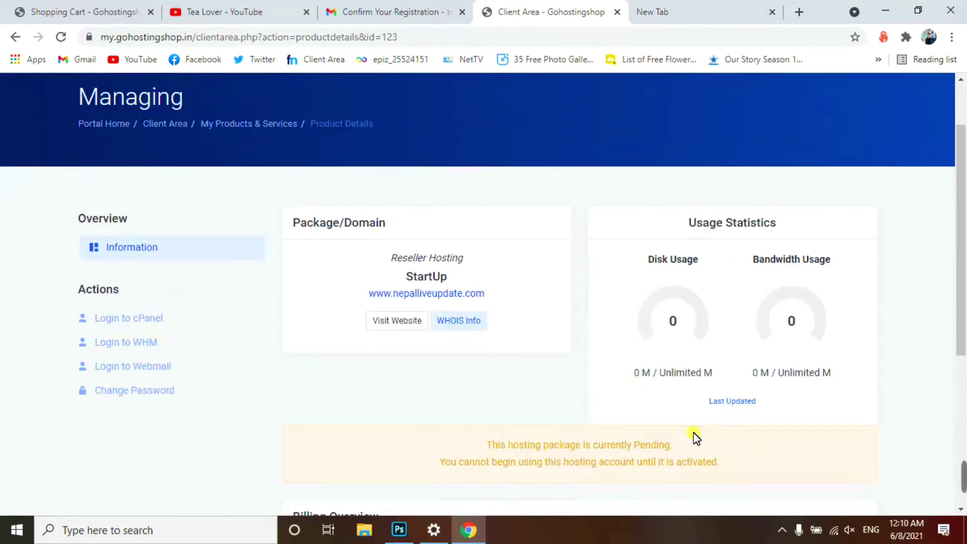
scroll(692, 437, "down", 2)
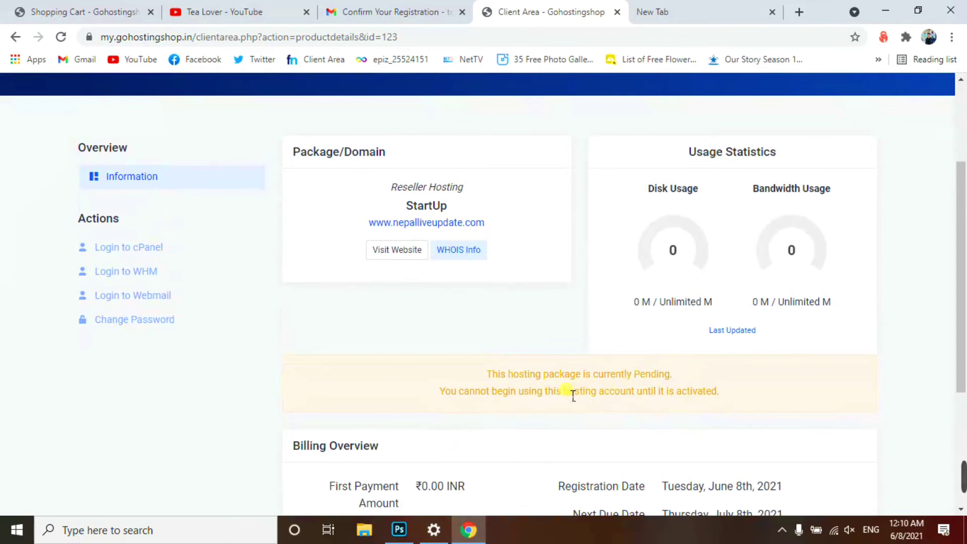
left_click_drag(479, 373, 751, 401)
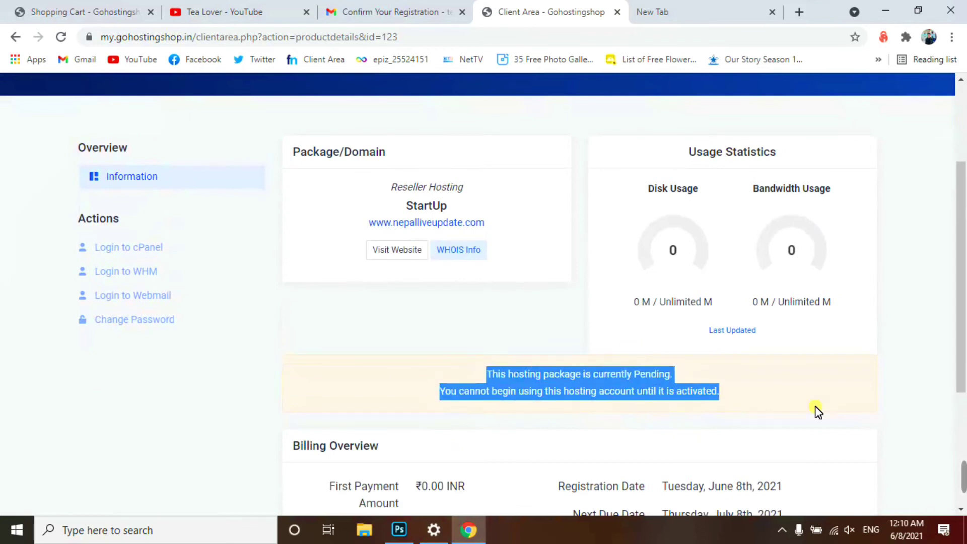
left_click(829, 396)
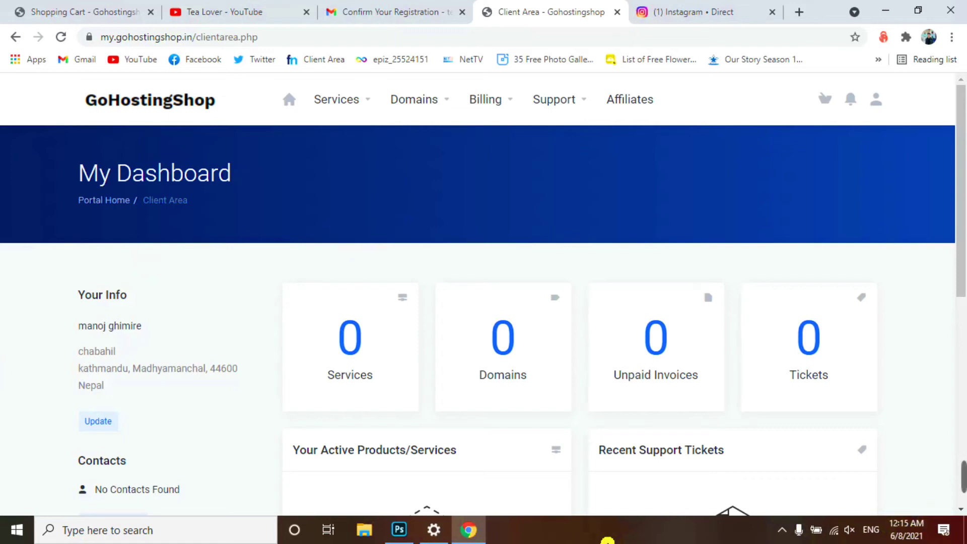
- Close the Instagram tab, then reopen the services list to highlight the StartUp plan's price and open its product details
left_click(772, 11)
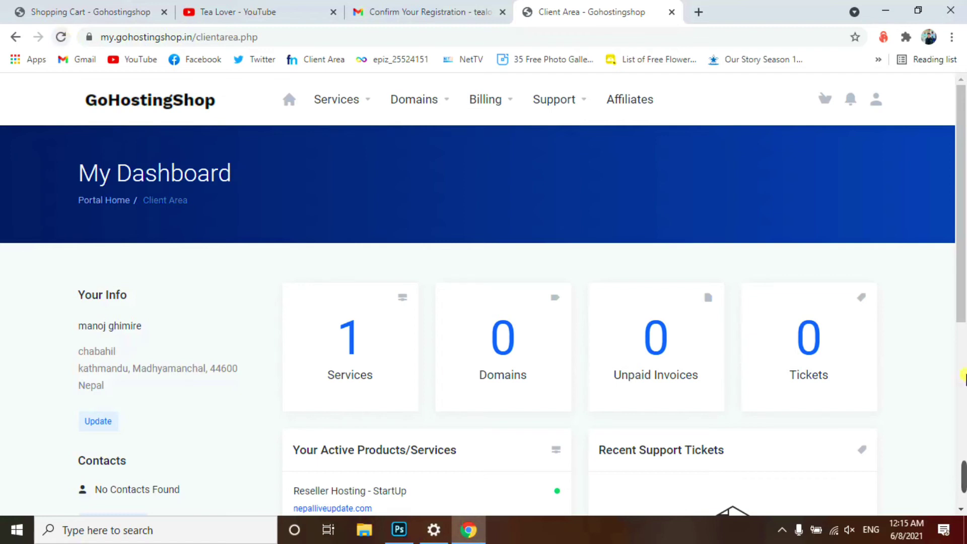
left_click(362, 362)
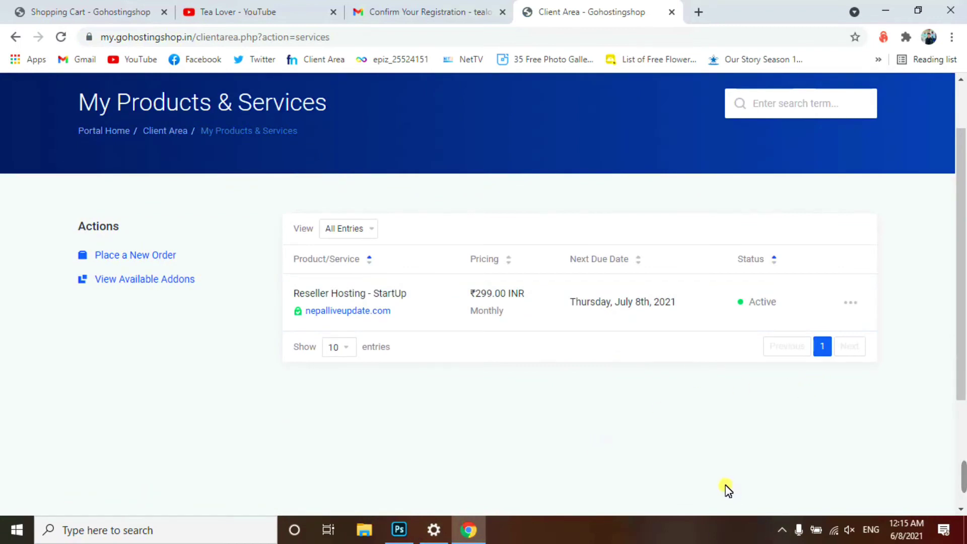
left_click_drag(470, 292, 506, 327)
left_click(620, 388)
left_click(769, 308)
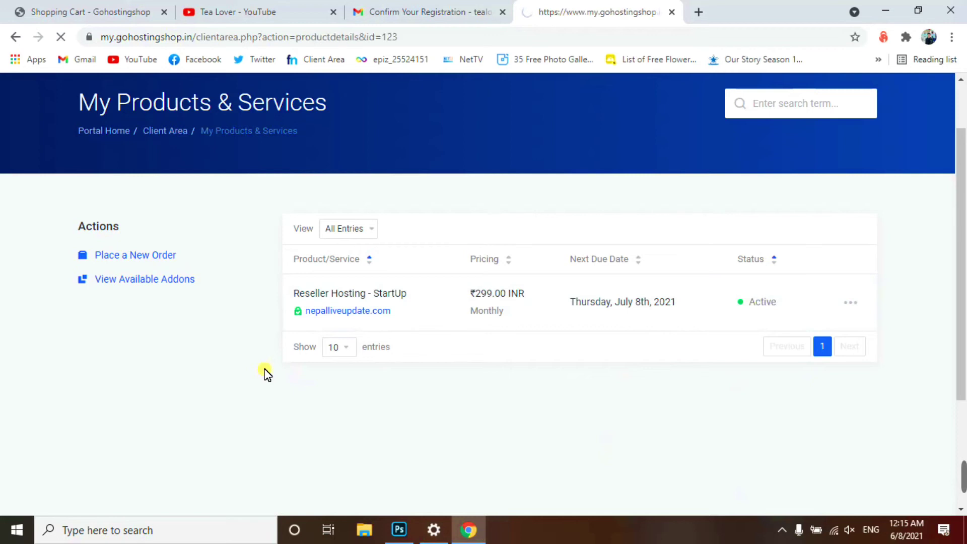
- Look through the StartUp plan's management page, covering its login actions, usage statistics and quick shortcuts
scroll(383, 378, "down", 3)
scroll(379, 306, "up", 3)
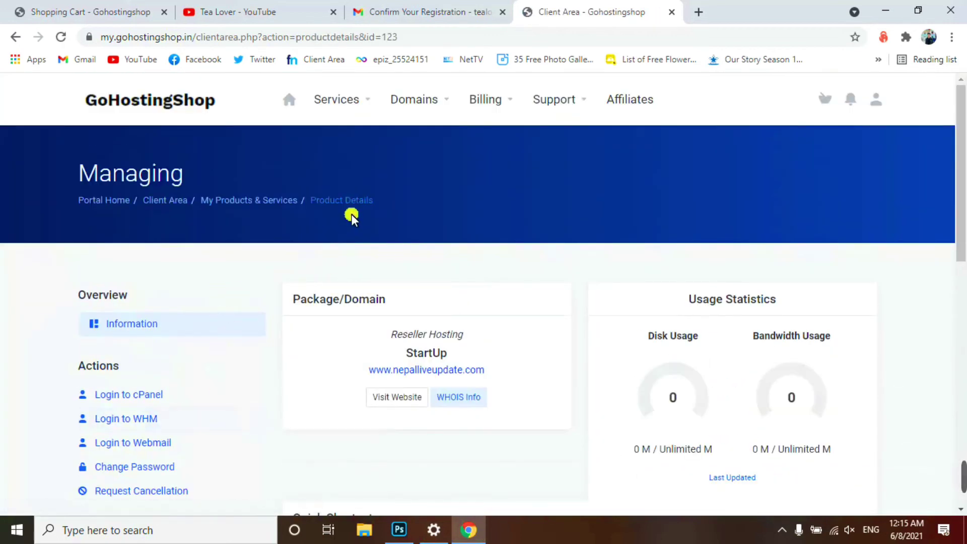
scroll(351, 217, "down", 1)
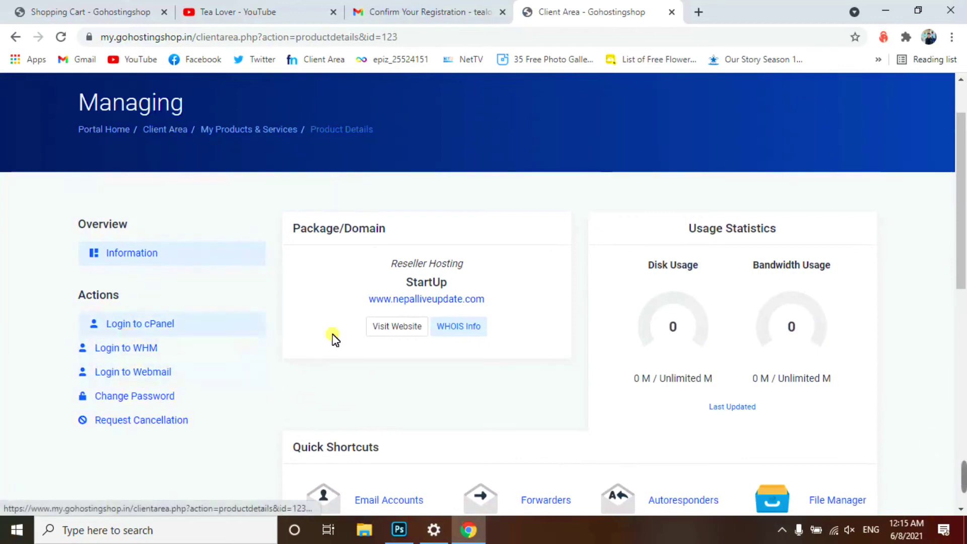
scroll(484, 423, "down", 4)
scroll(313, 359, "up", 1)
scroll(270, 356, "down", 5)
scroll(269, 357, "up", 9)
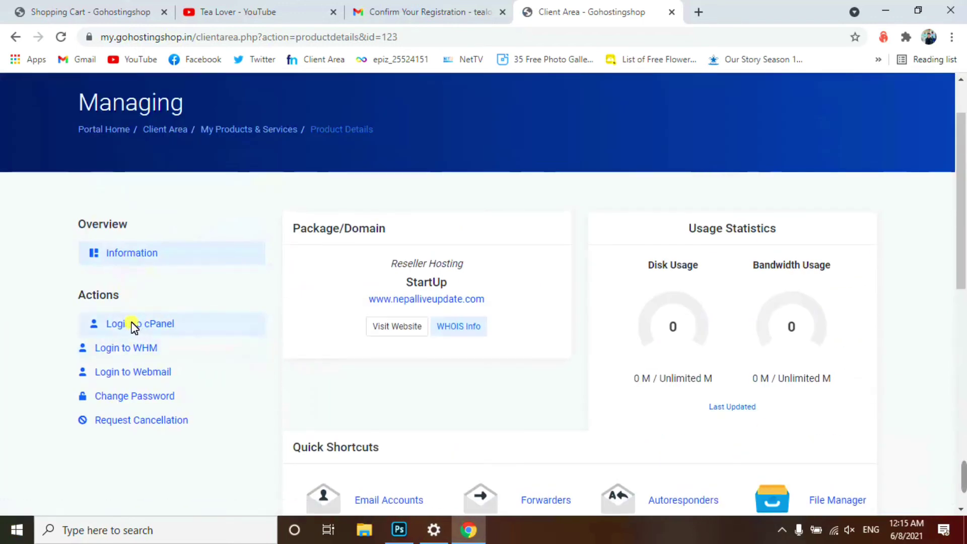
- Log in to cPanel from the StartUp plan's page and examine its tool sections from Email through Advanced
left_click(137, 328)
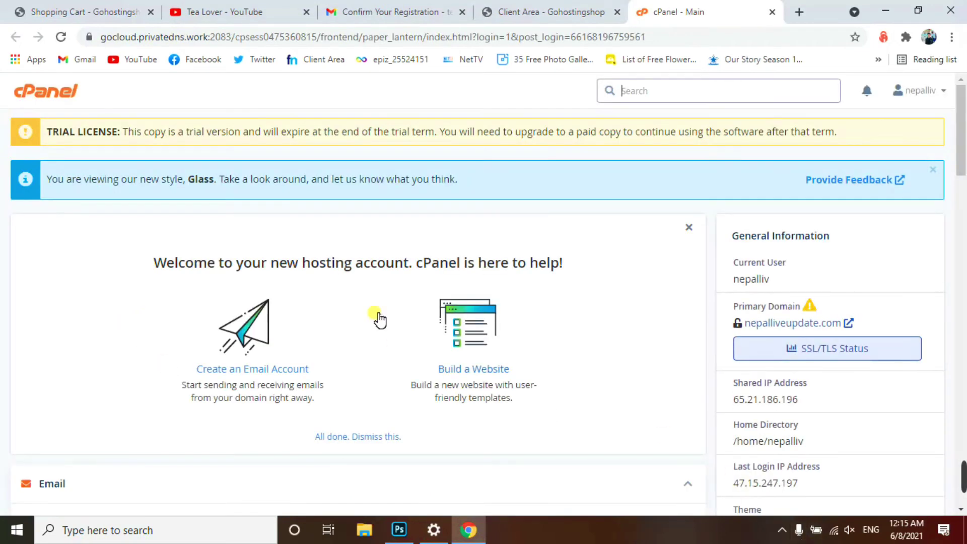
scroll(393, 289, "down", 5)
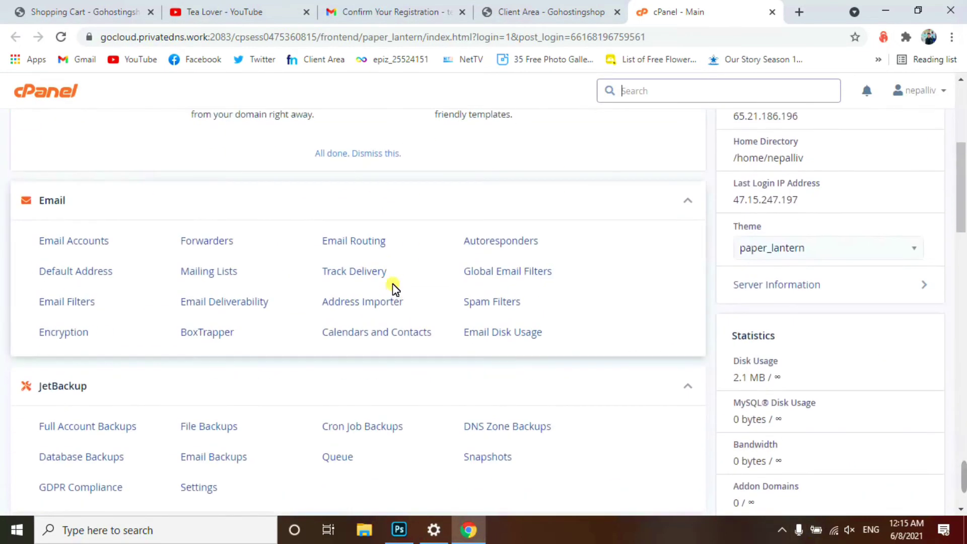
scroll(393, 290, "down", 3)
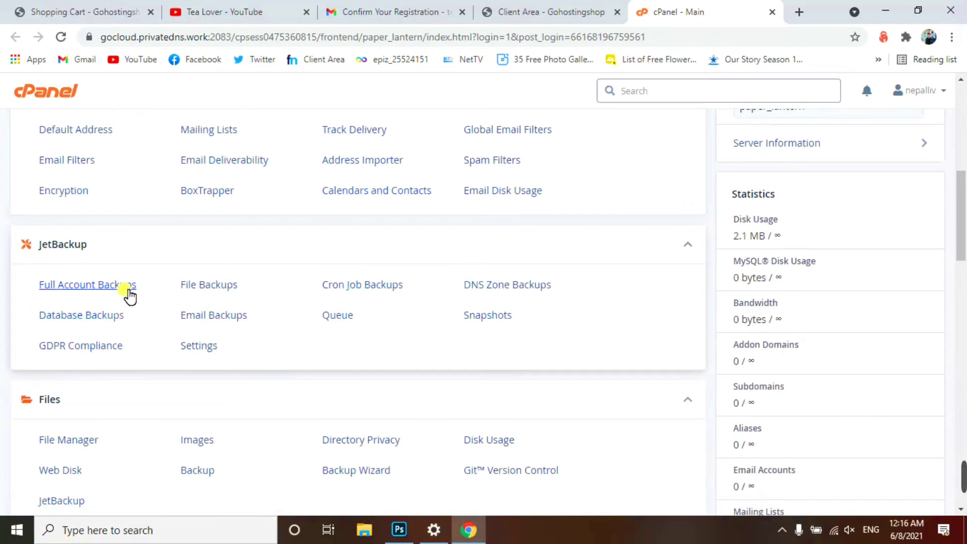
scroll(29, 280, "down", 4)
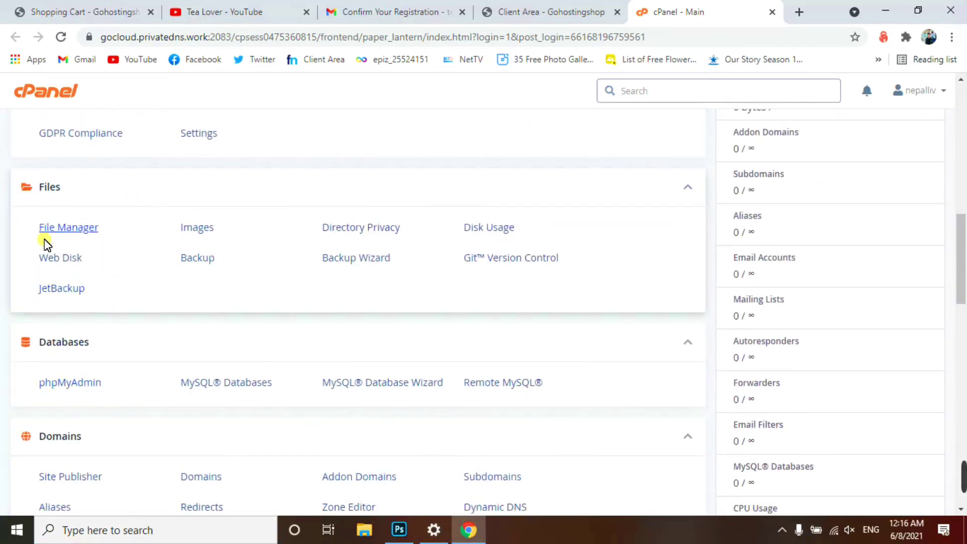
scroll(126, 259, "down", 2)
scroll(143, 264, "down", 1)
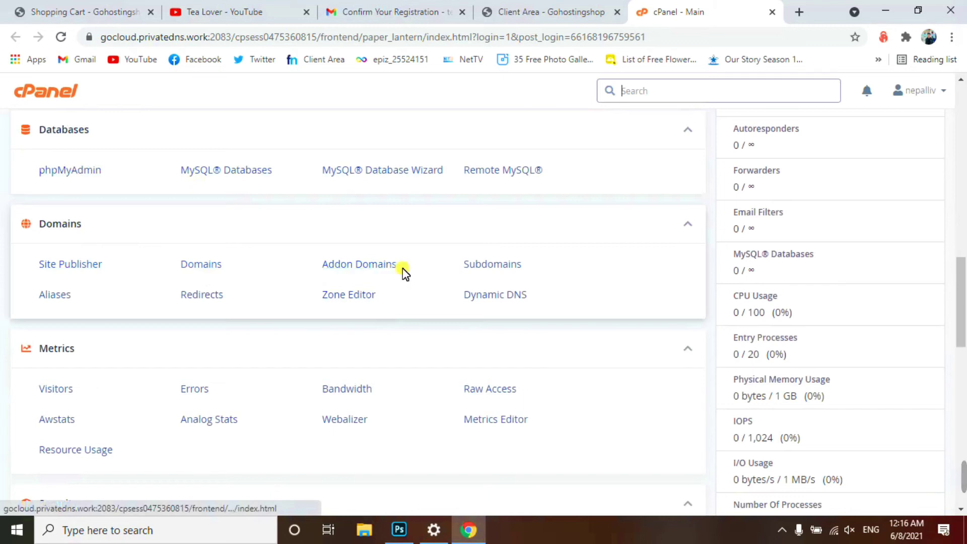
scroll(108, 270, "down", 2)
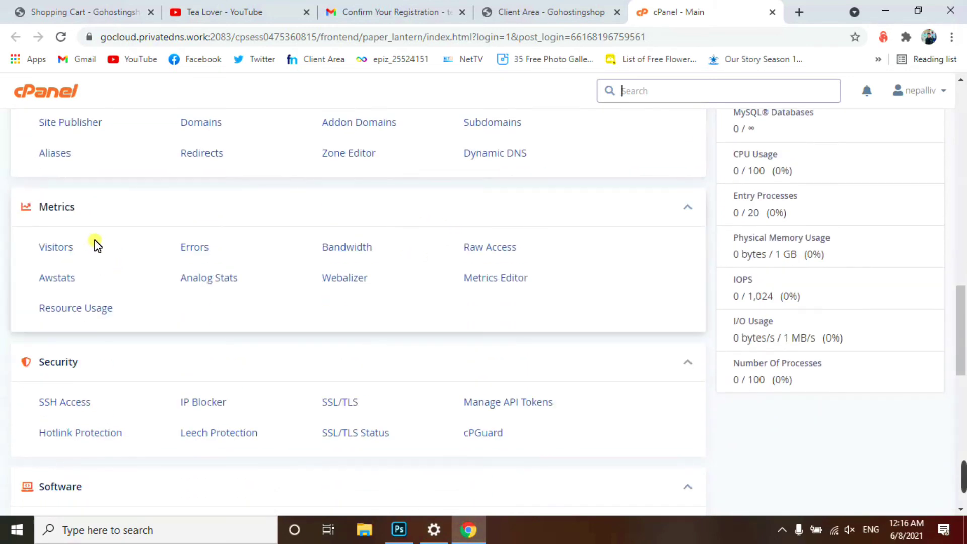
scroll(116, 282, "down", 6)
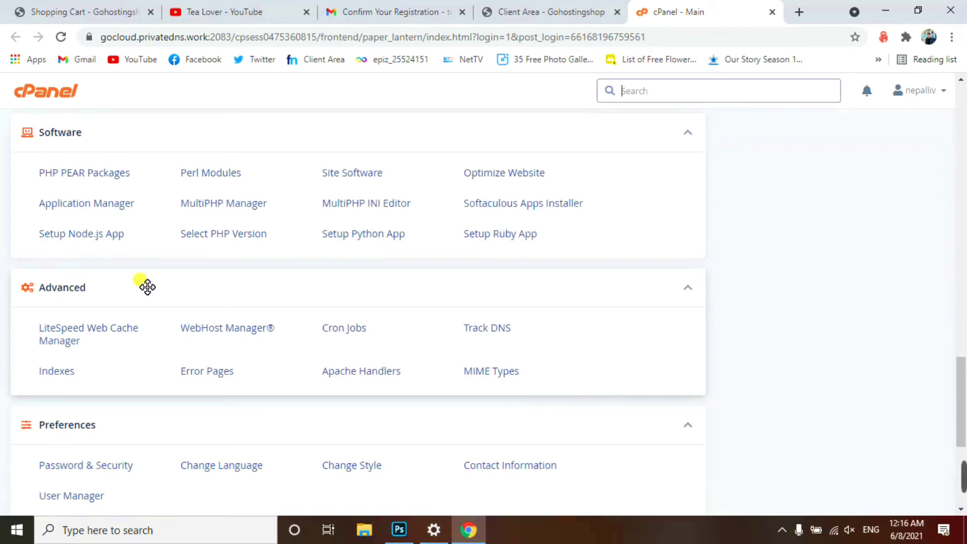
- Open the Softaculous Apps Installer in cPanel and browse its Top Scripts page
left_click(536, 207)
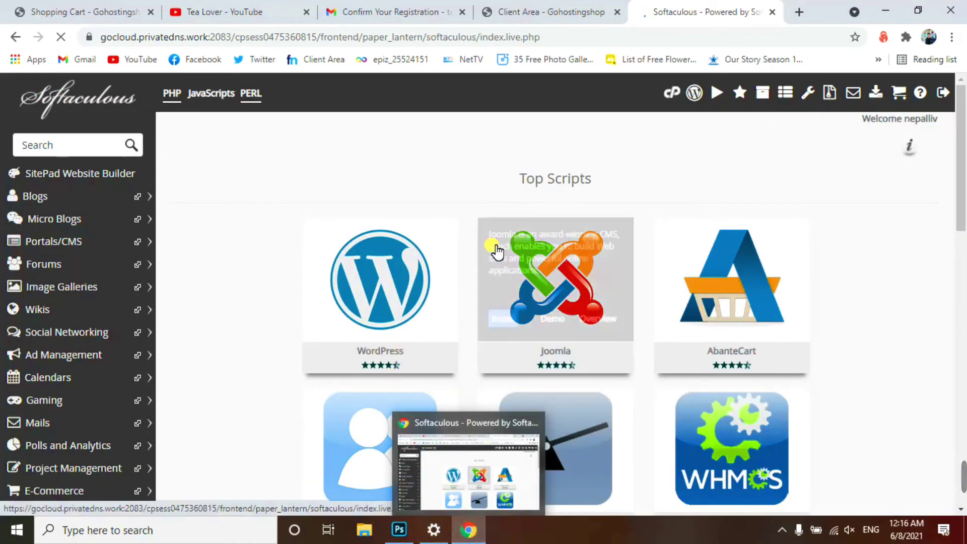
mouse_move(498, 310)
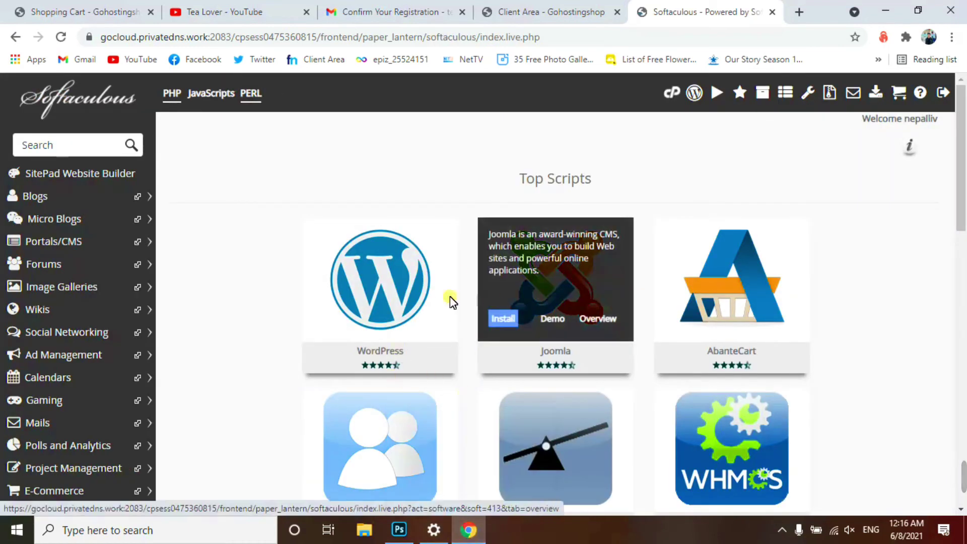
left_click_drag(233, 147, 775, 290)
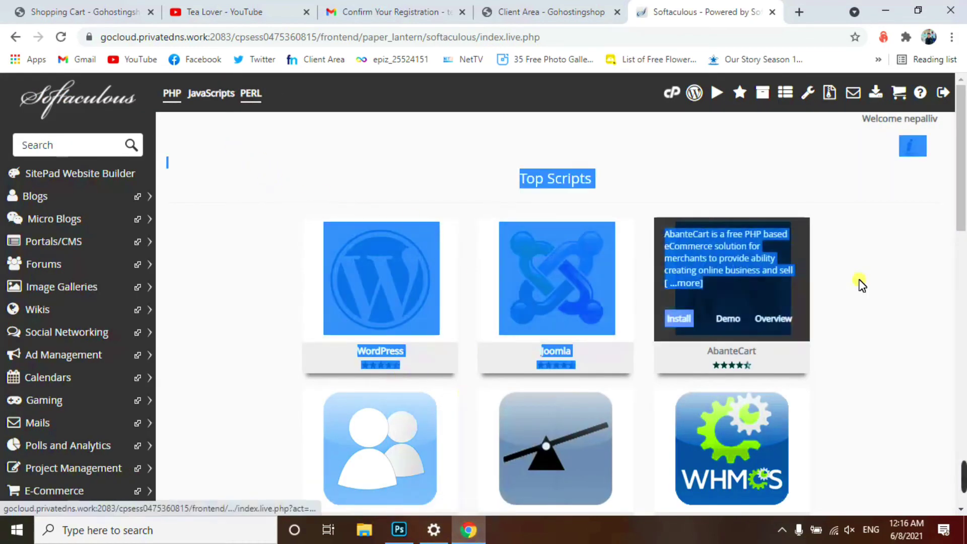
scroll(890, 272, "down", 6)
scroll(648, 308, "down", 3)
scroll(649, 316, "down", 3)
scroll(620, 317, "up", 15)
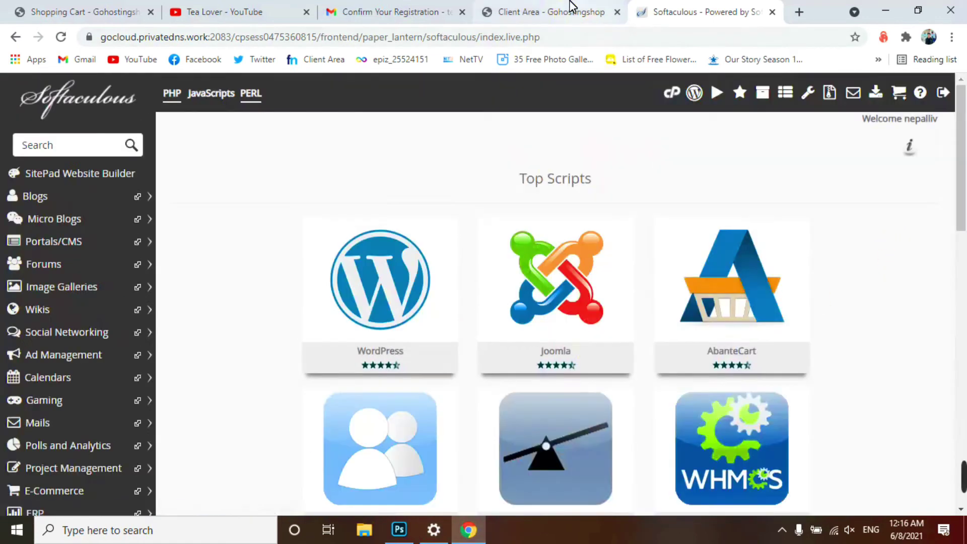
- Return to the GohostingShop site's tab, highlight the basic web hosting plan's monthly price, and start an order for that plan
left_click(570, 10)
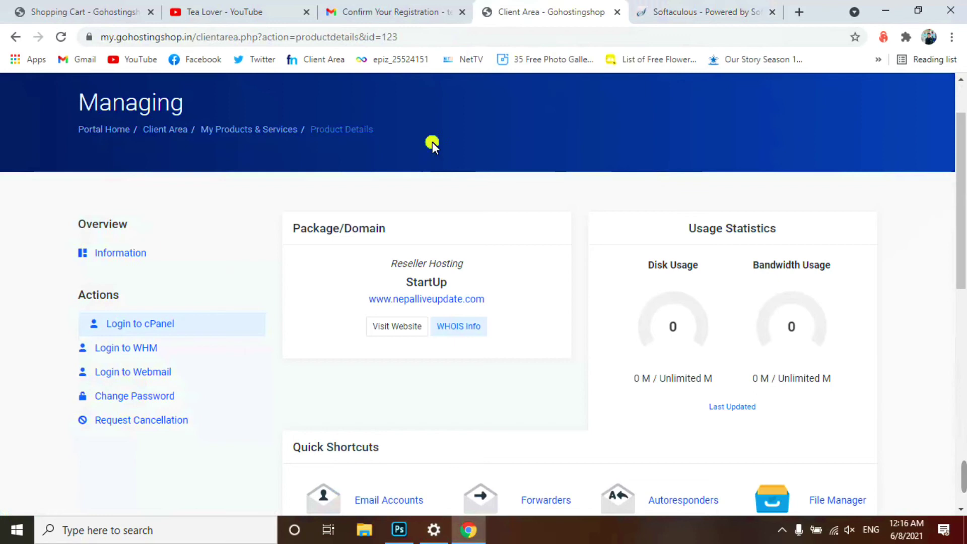
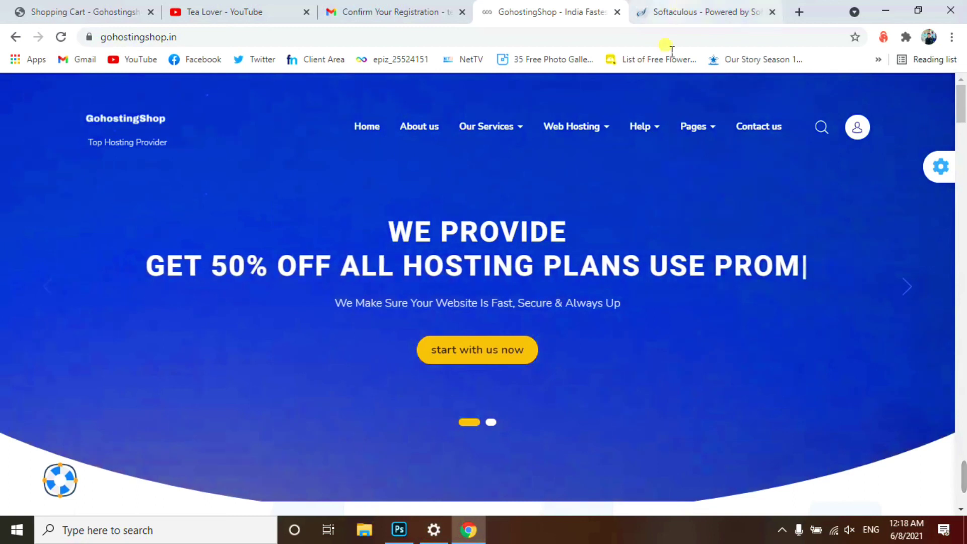
mouse_move(590, 132)
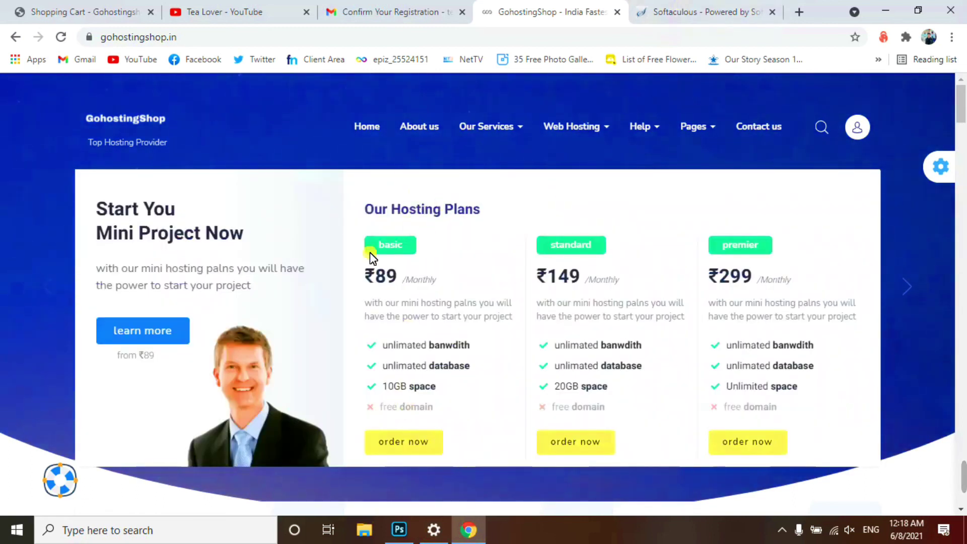
double_click(388, 276)
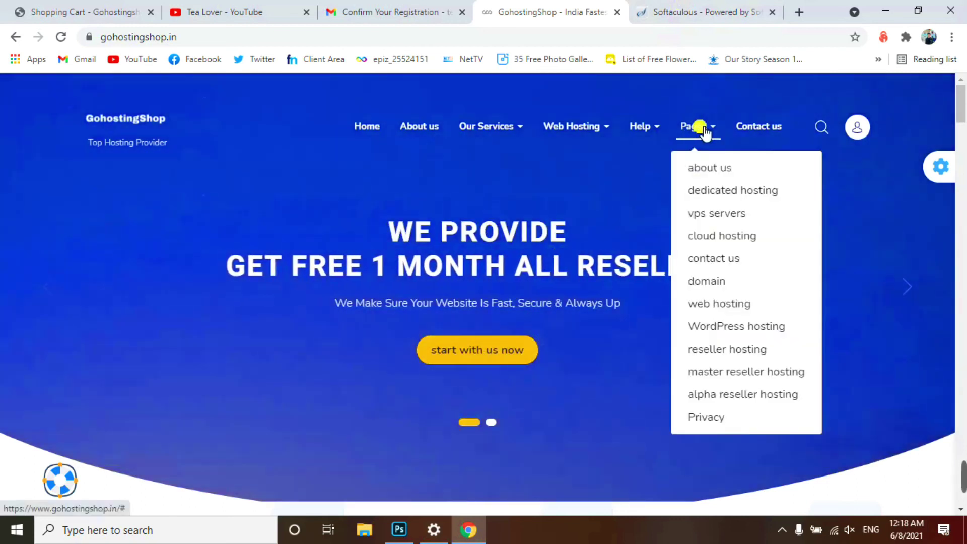
mouse_move(559, 143)
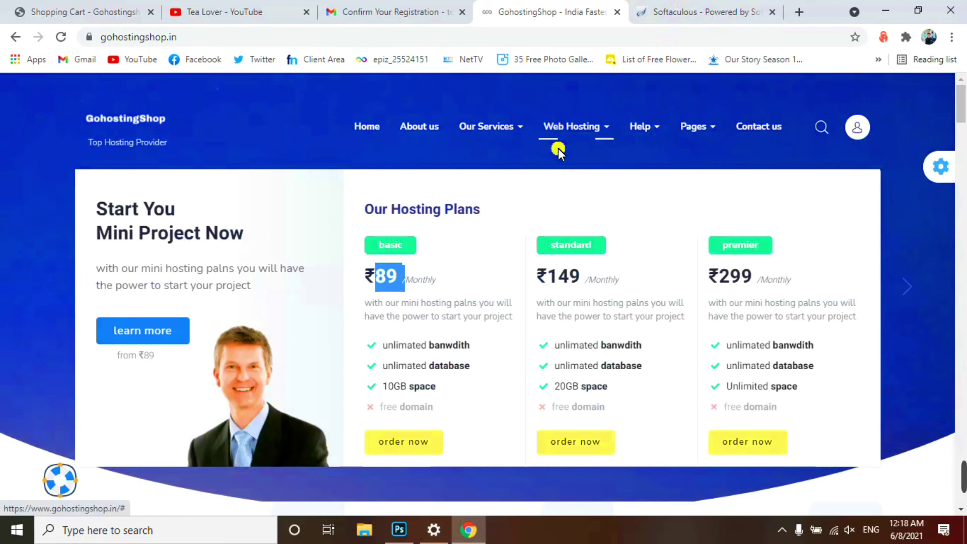
left_click(408, 442)
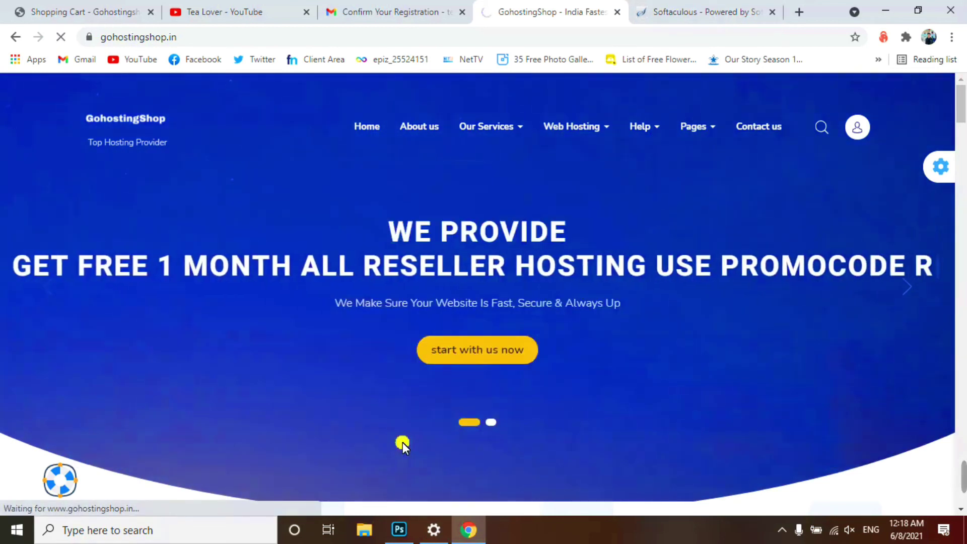
scroll(394, 318, "down", 3)
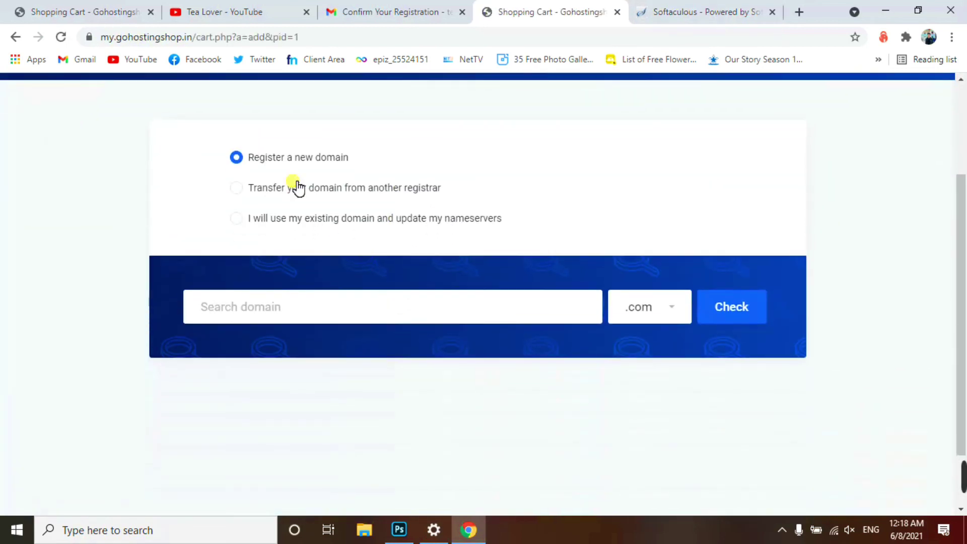
- Choose to use an existing domain for the hosting order and submit nepozonlinestore.com as the domain
left_click(283, 312)
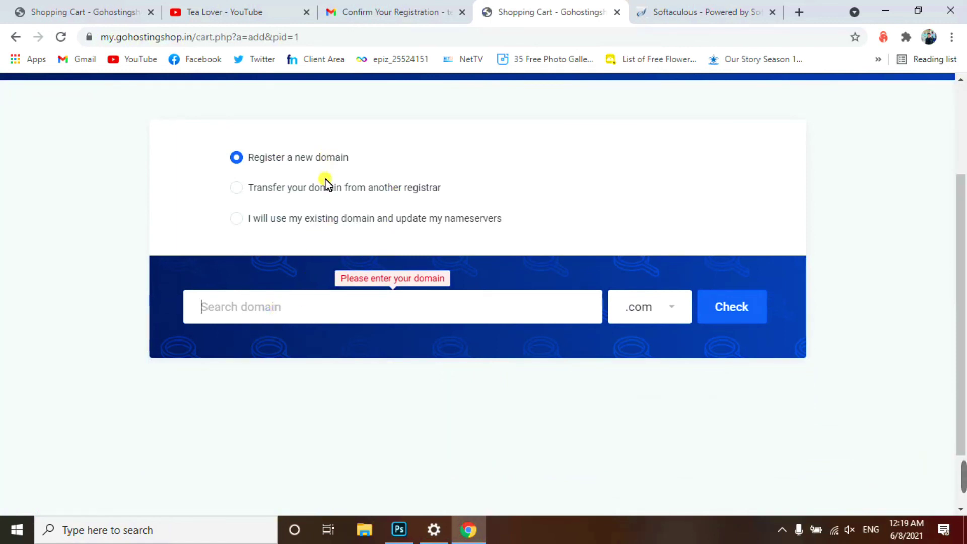
left_click_drag(249, 187, 331, 188)
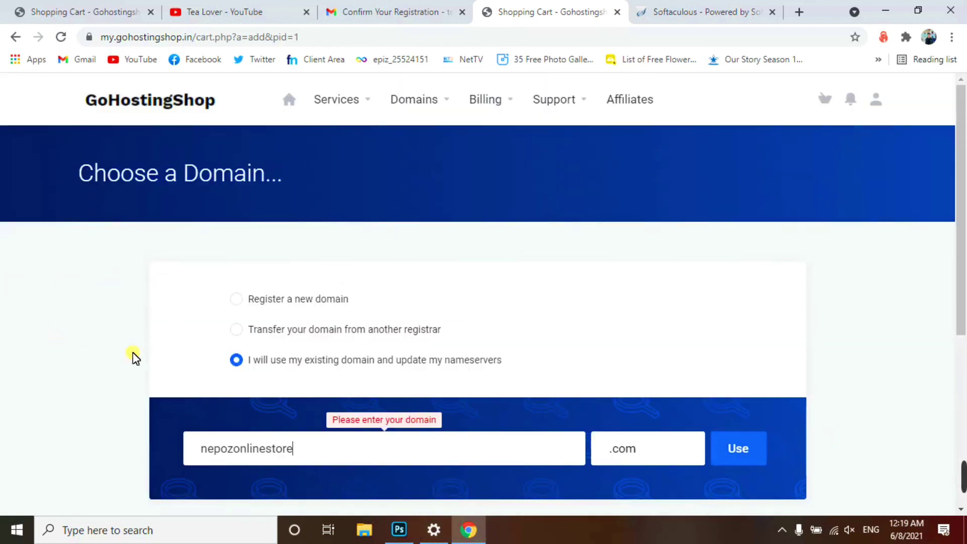
left_click(734, 449)
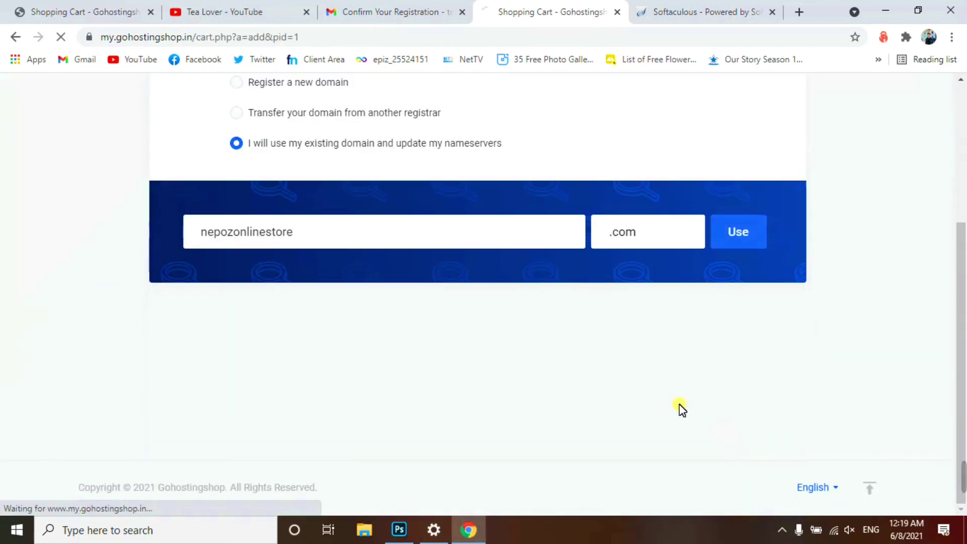
- Set the Shared Hosting - Starter plan's billing cycle to Annually and continue to checkout
scroll(509, 345, "down", 3)
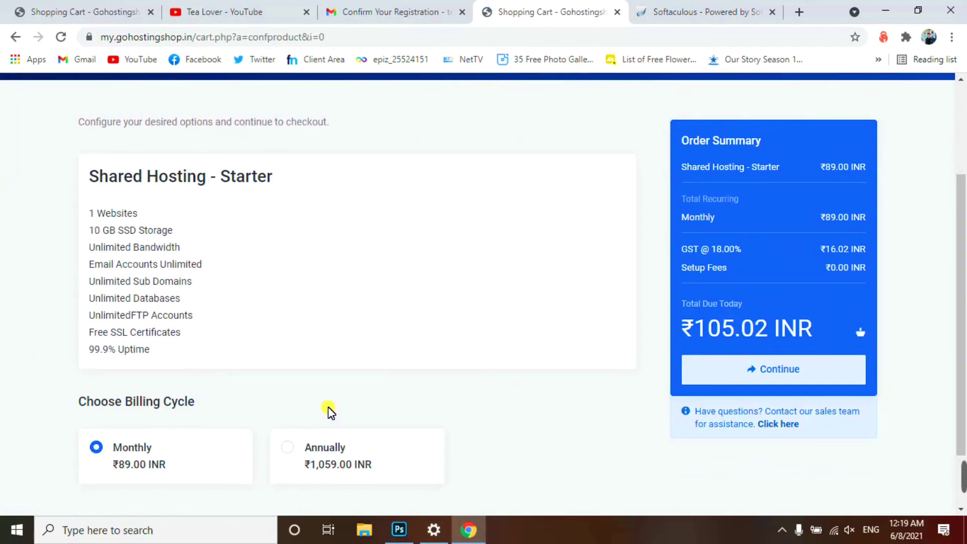
scroll(245, 321, "down", 2)
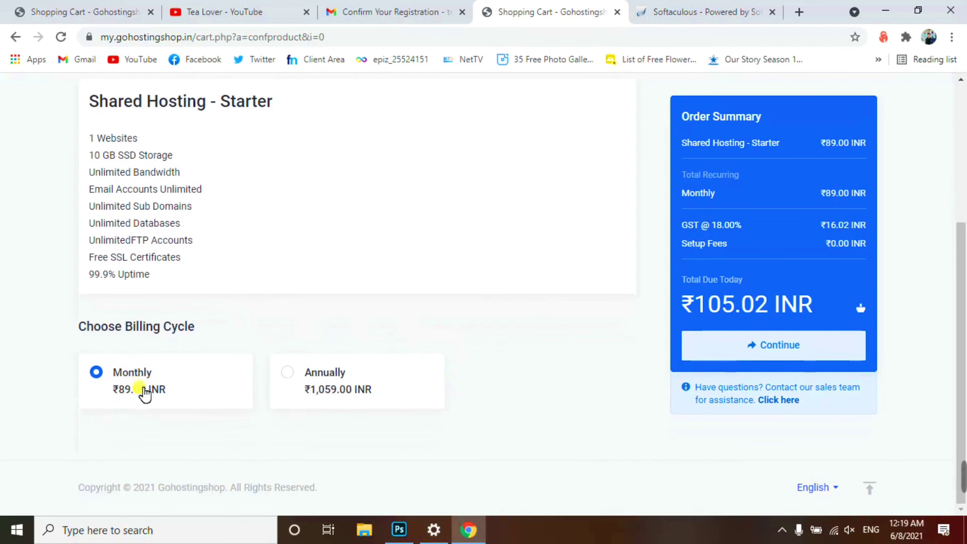
left_click(300, 386)
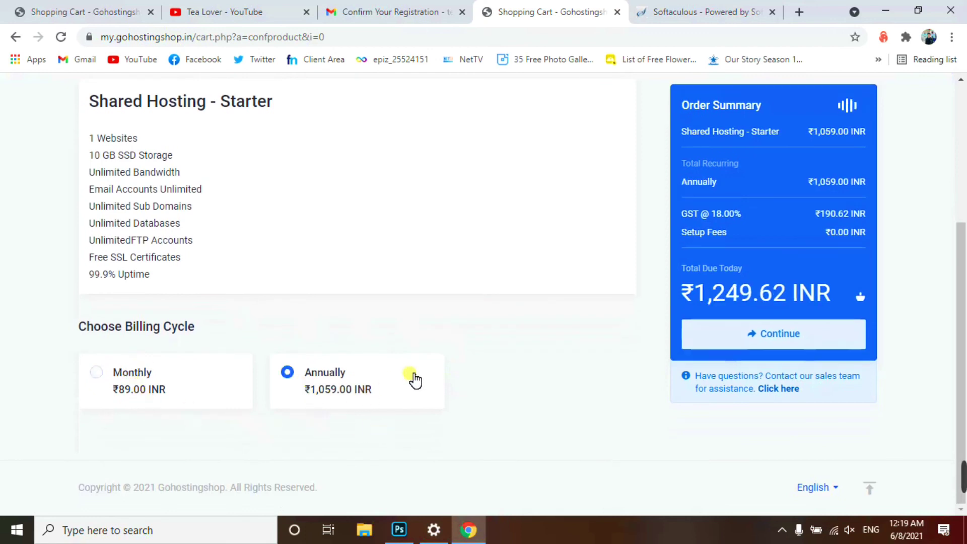
left_click(768, 336)
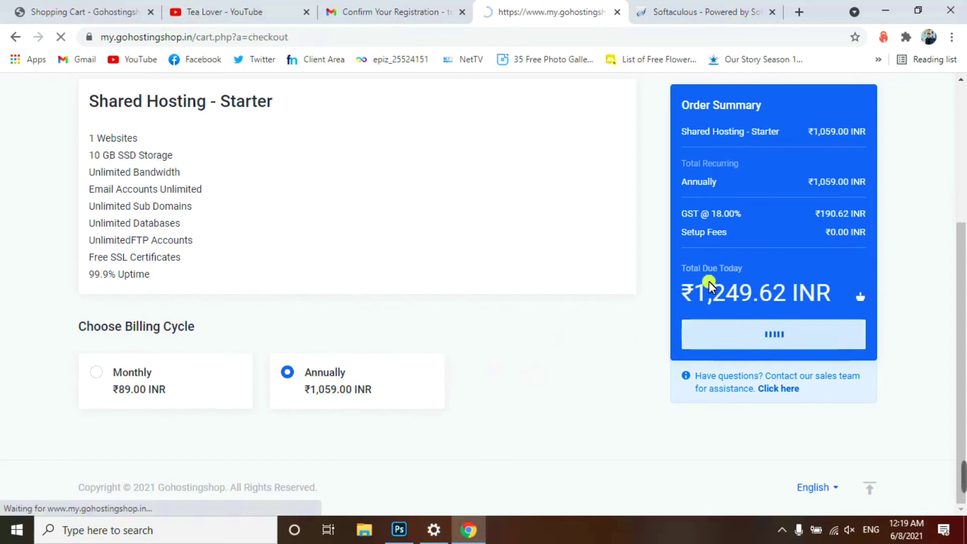
- Try to apply the promo code GET50 to the order and check the response on the checkout page
scroll(424, 330, "down", 1)
scroll(425, 330, "down", 5)
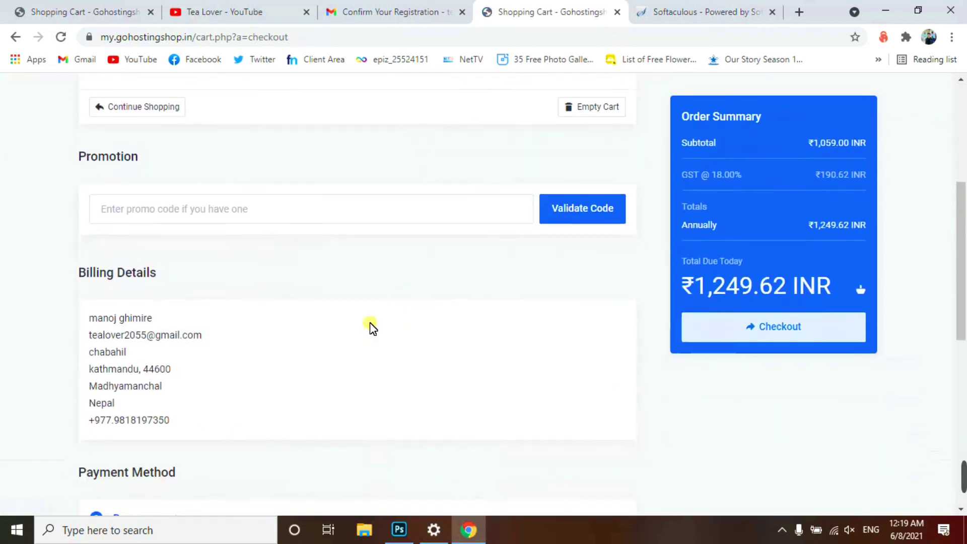
left_click(261, 200)
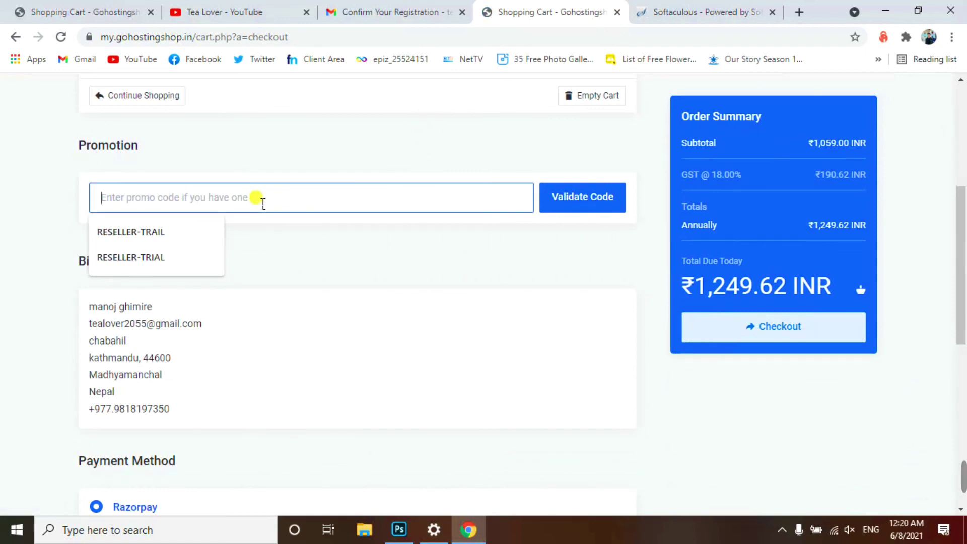
type("GET50")
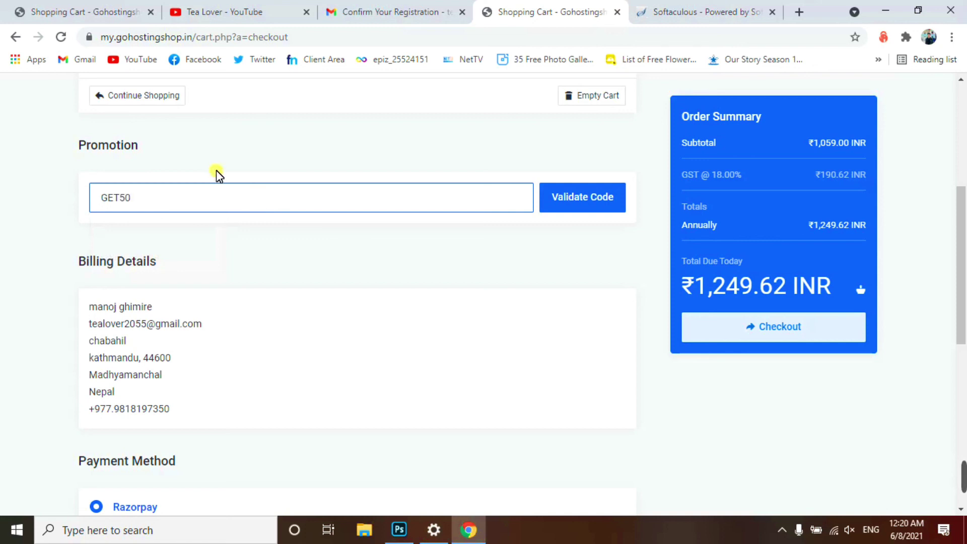
left_click(576, 208)
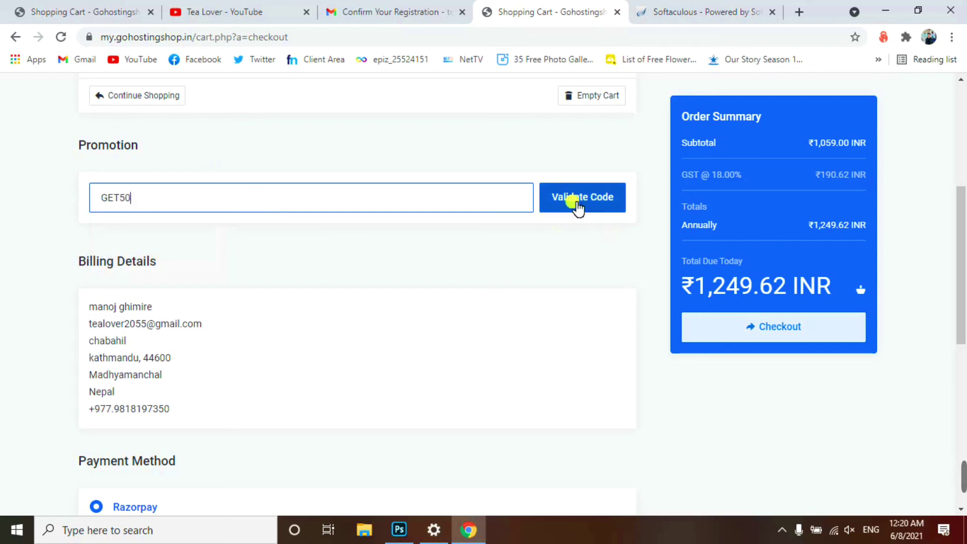
scroll(641, 234, "down", 1)
scroll(504, 323, "up", 1)
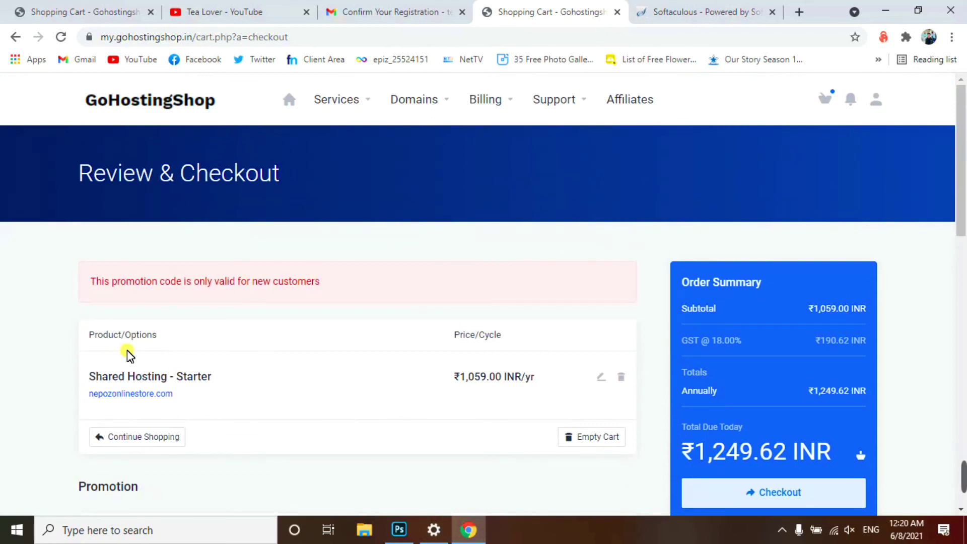
scroll(156, 385, "down", 3)
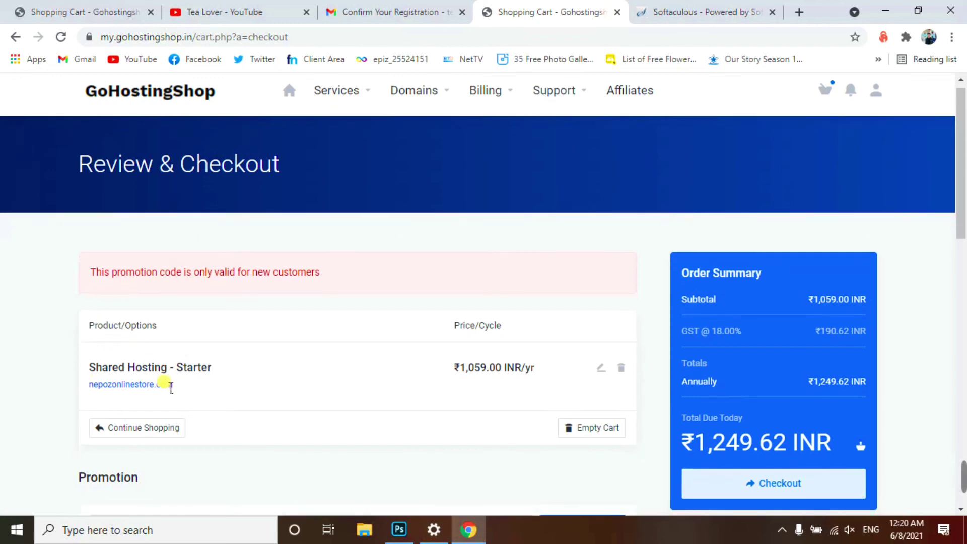
scroll(362, 291, "up", 3)
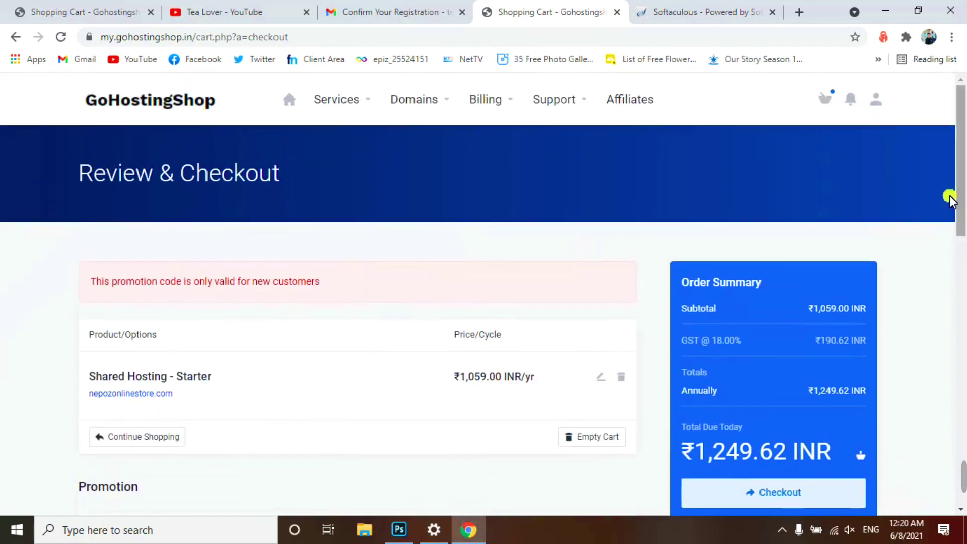
- Log out of the client account, continue to the portal home, and return to the cart's checkout page
left_click(876, 99)
left_click(808, 309)
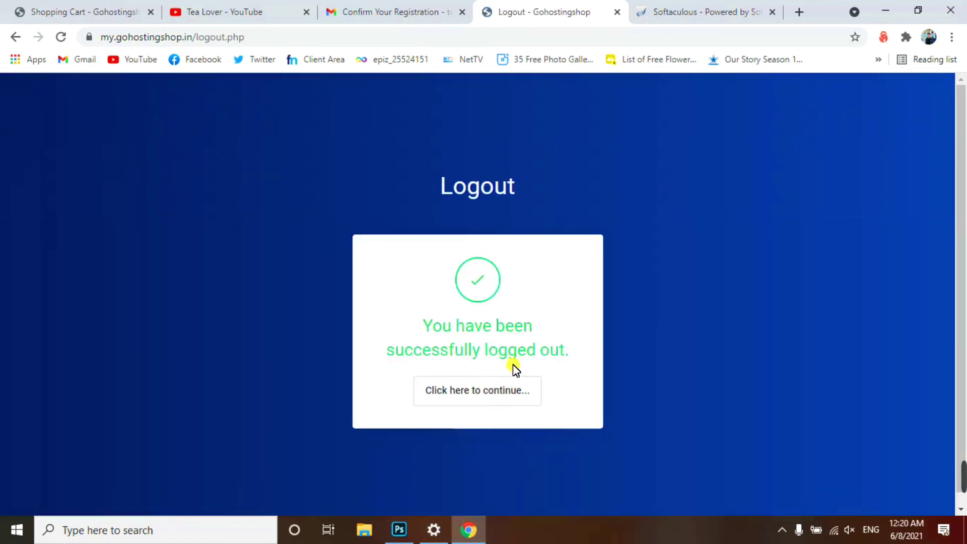
left_click(451, 397)
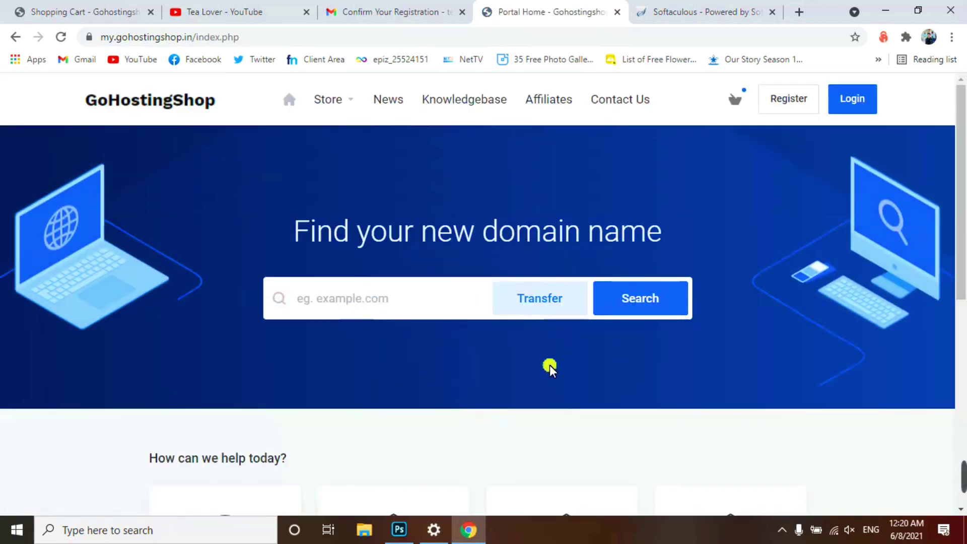
scroll(504, 355, "down", 1)
scroll(478, 347, "down", 4)
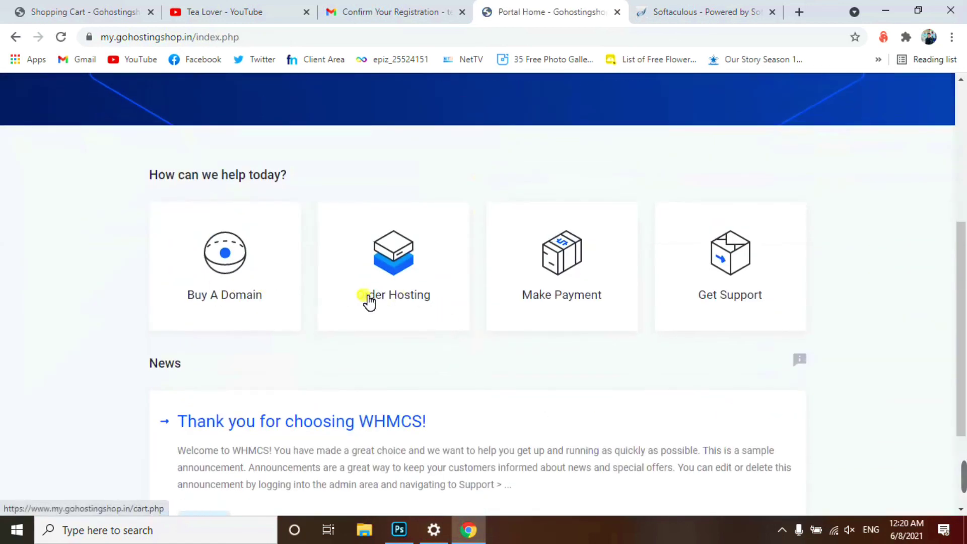
scroll(367, 303, "up", 5)
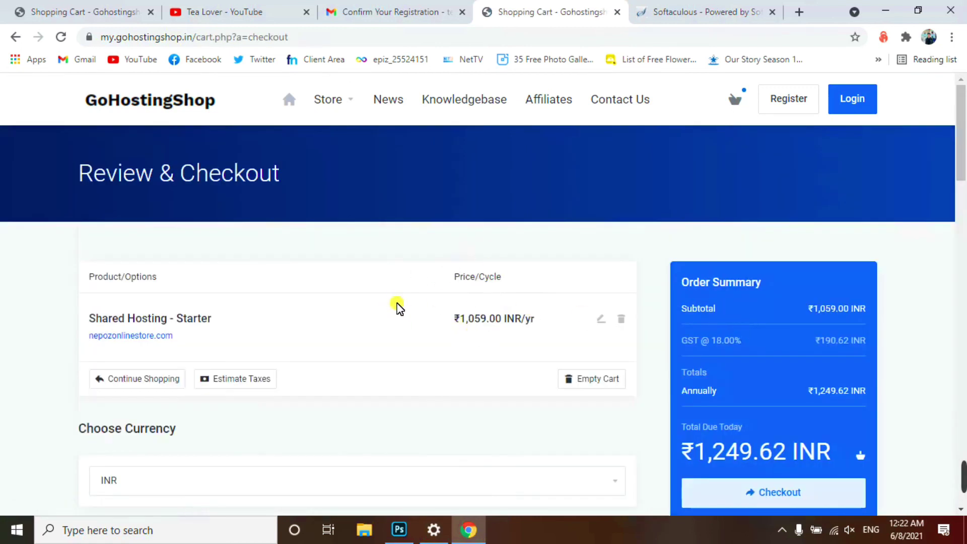
- Apply the promo code GET50 to the Shared Hosting - Starter order while logged out
scroll(383, 313, "down", 3)
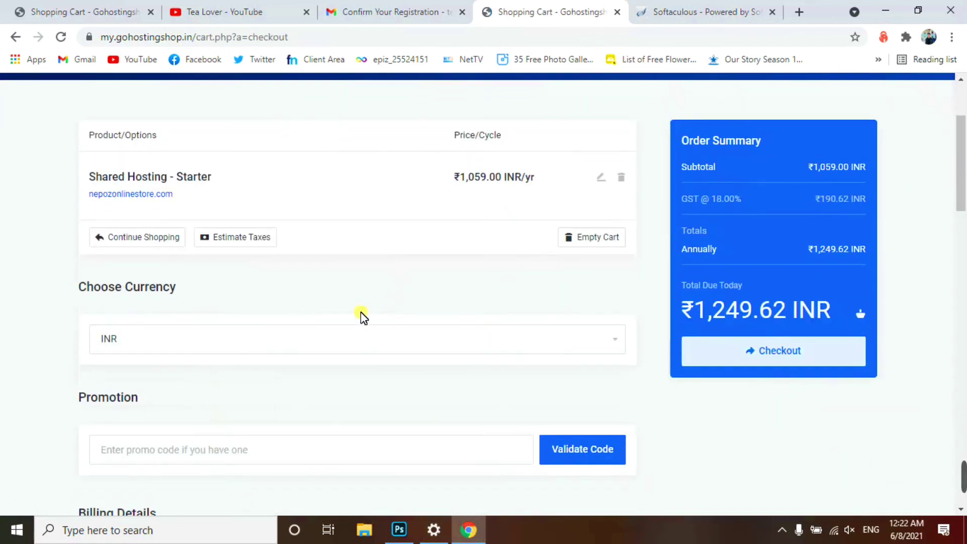
scroll(194, 378, "down", 2)
left_click(258, 376)
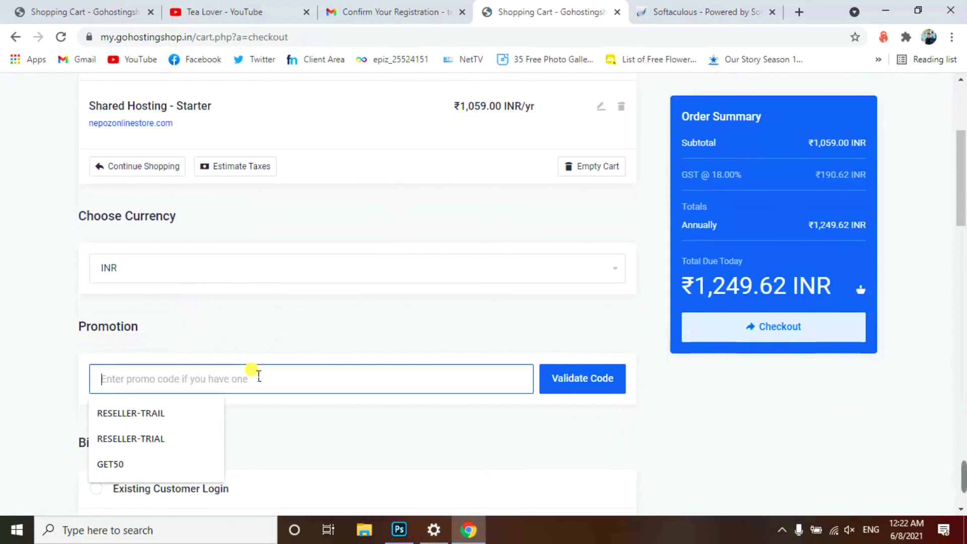
left_click(167, 464)
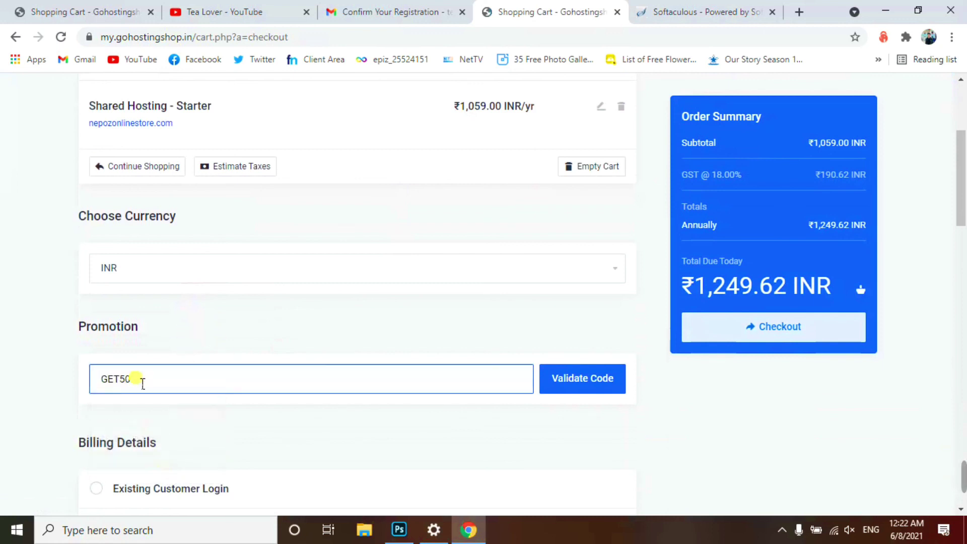
left_click(574, 384)
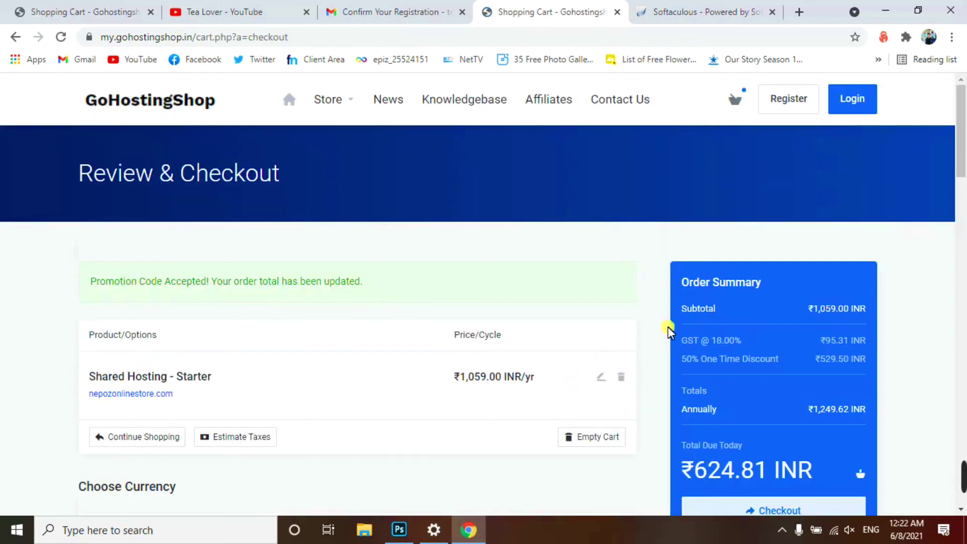
- Examine the order summary and applied promotion on the checkout page, highlighting the total due today
scroll(668, 330, "down", 4)
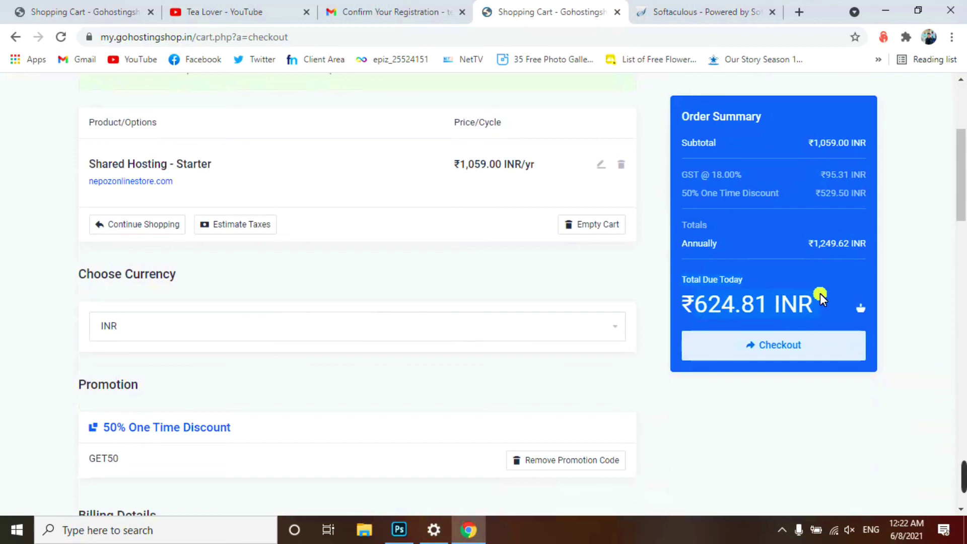
left_click(782, 530)
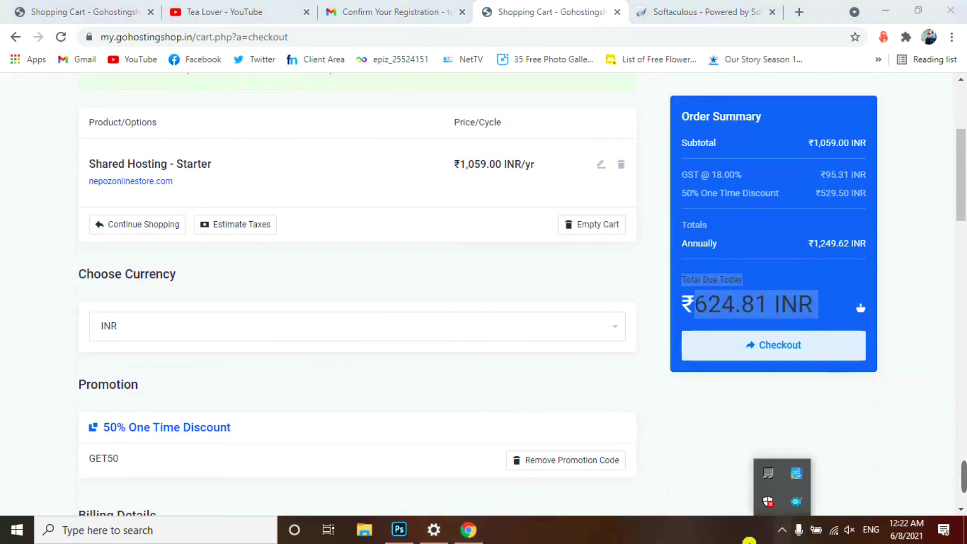
left_click(642, 432)
scroll(657, 385, "up", 4)
scroll(610, 352, "down", 1)
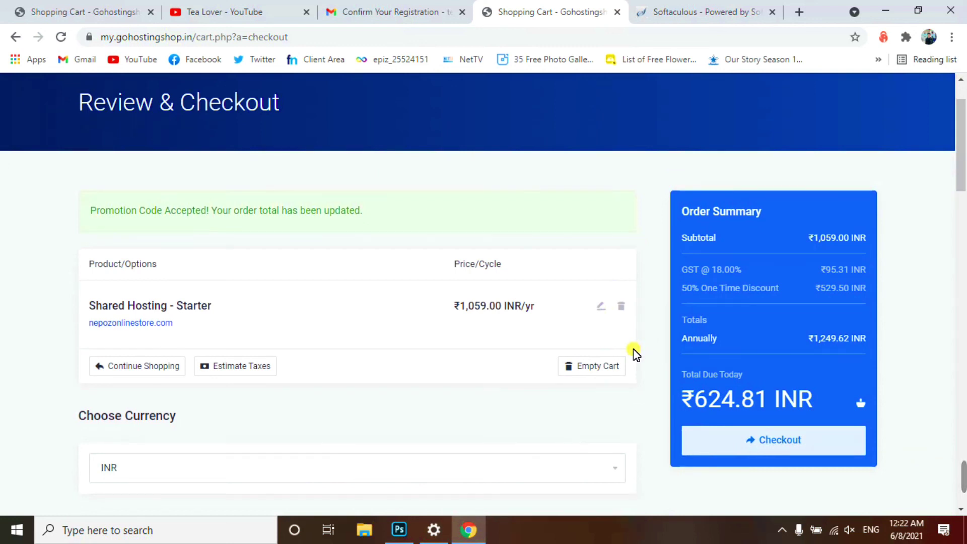
scroll(569, 323, "up", 1)
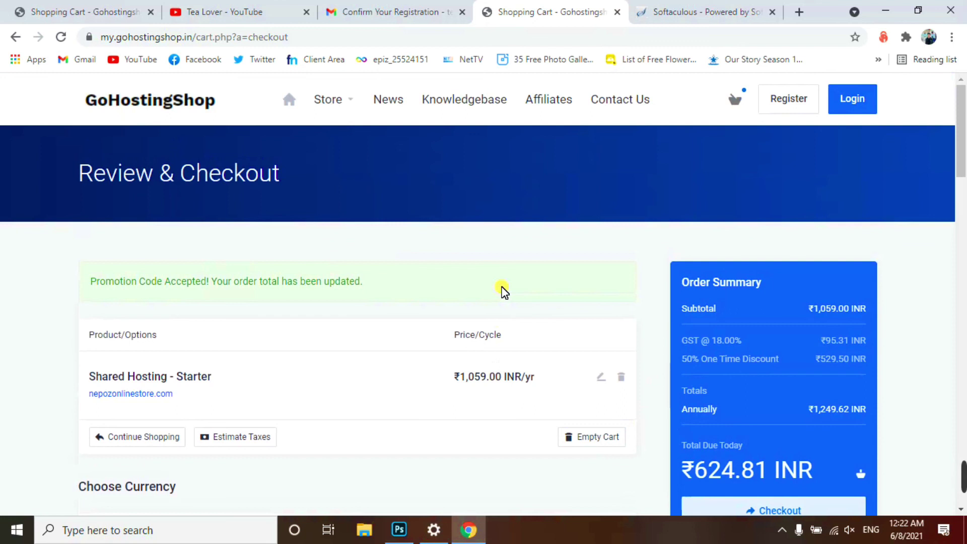